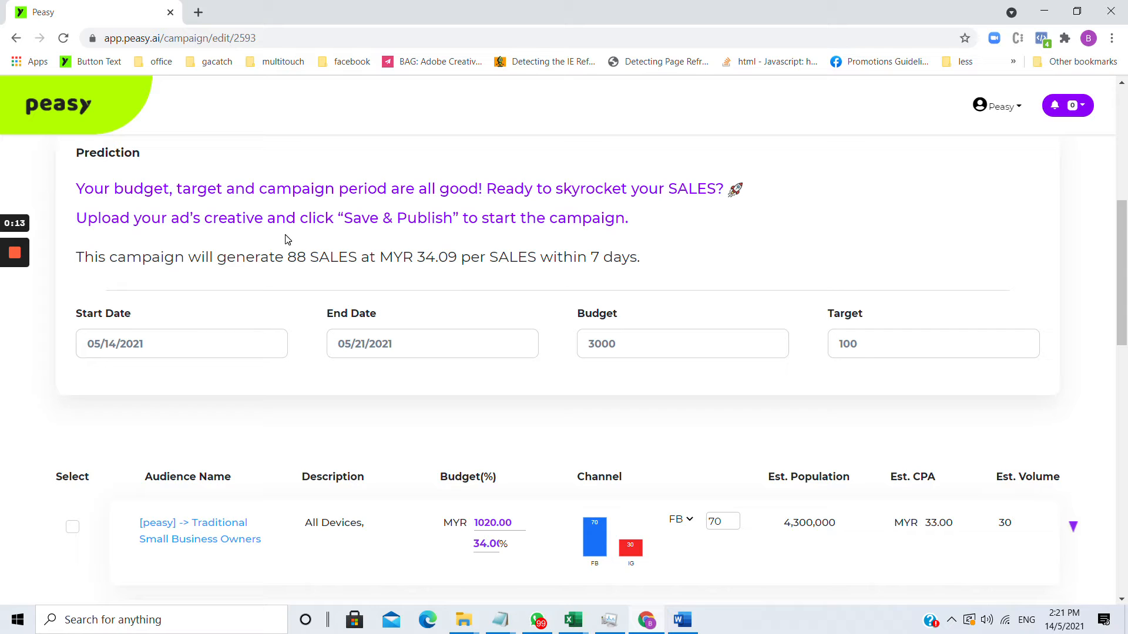
- Examine the campaign's predicted sales and cost per sale alongside the budget and estimates of the listed audiences
double_click(297, 256)
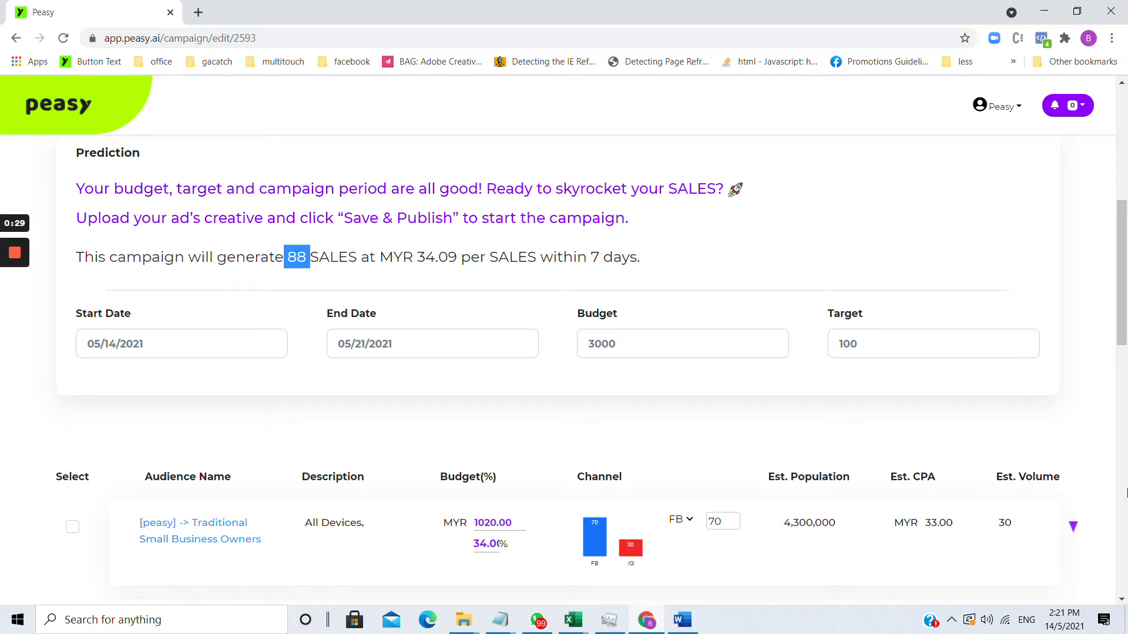
scroll(1061, 558, down, 4)
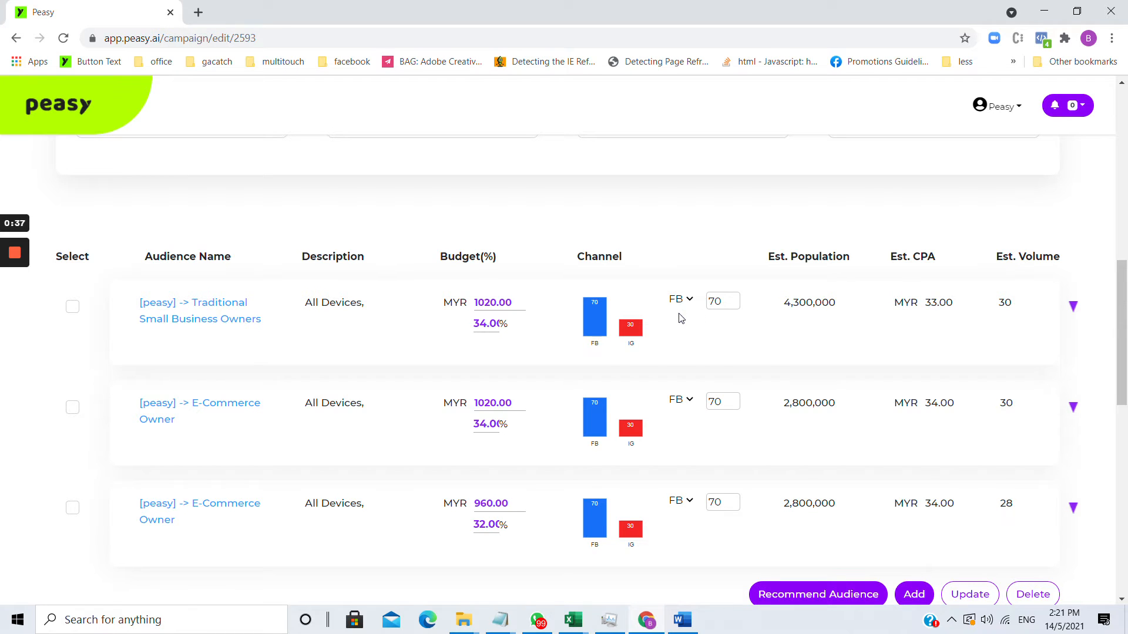
scroll(680, 318, up, 2)
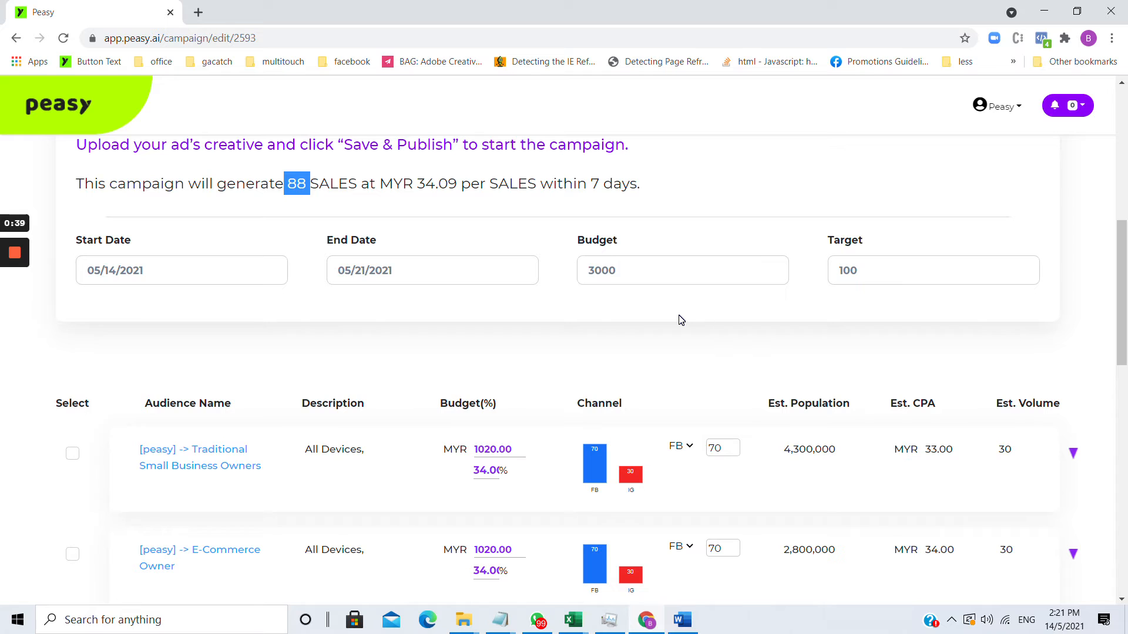
click(291, 186)
drag(288, 186, 464, 187)
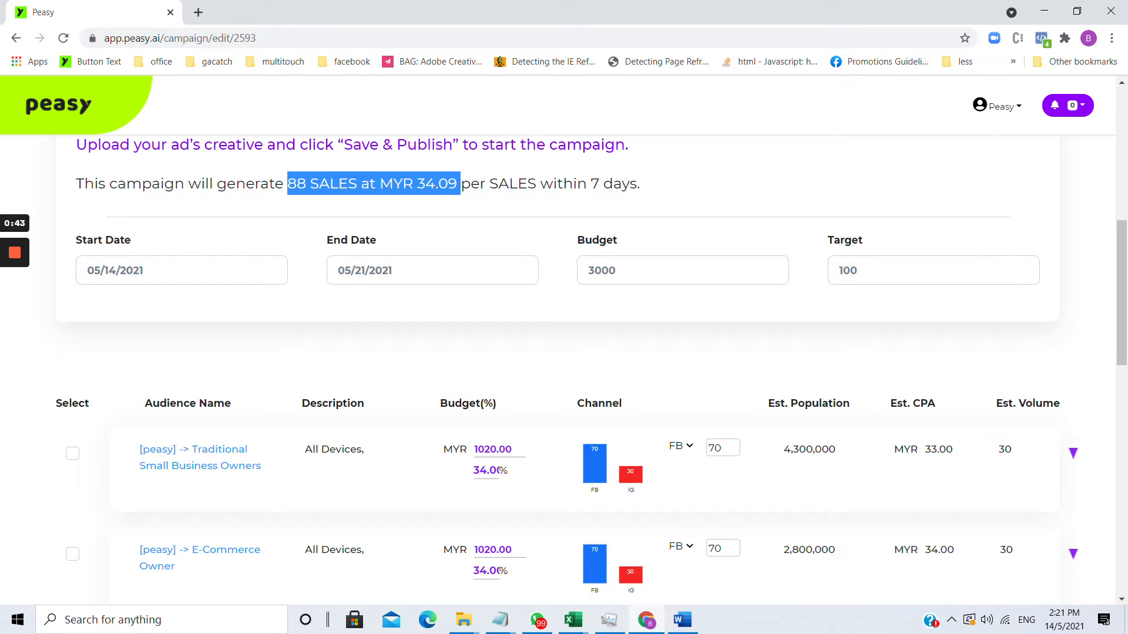
click(323, 184)
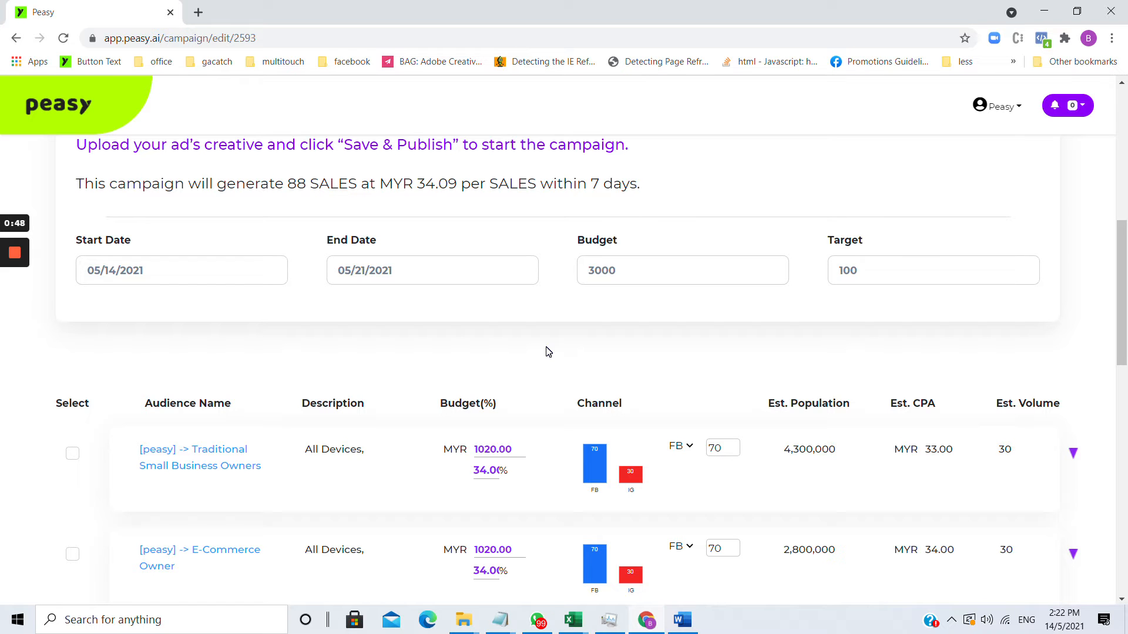
- Start adding a new audience to the campaign and name the segment "new manual segment"
scroll(376, 364, down, 6)
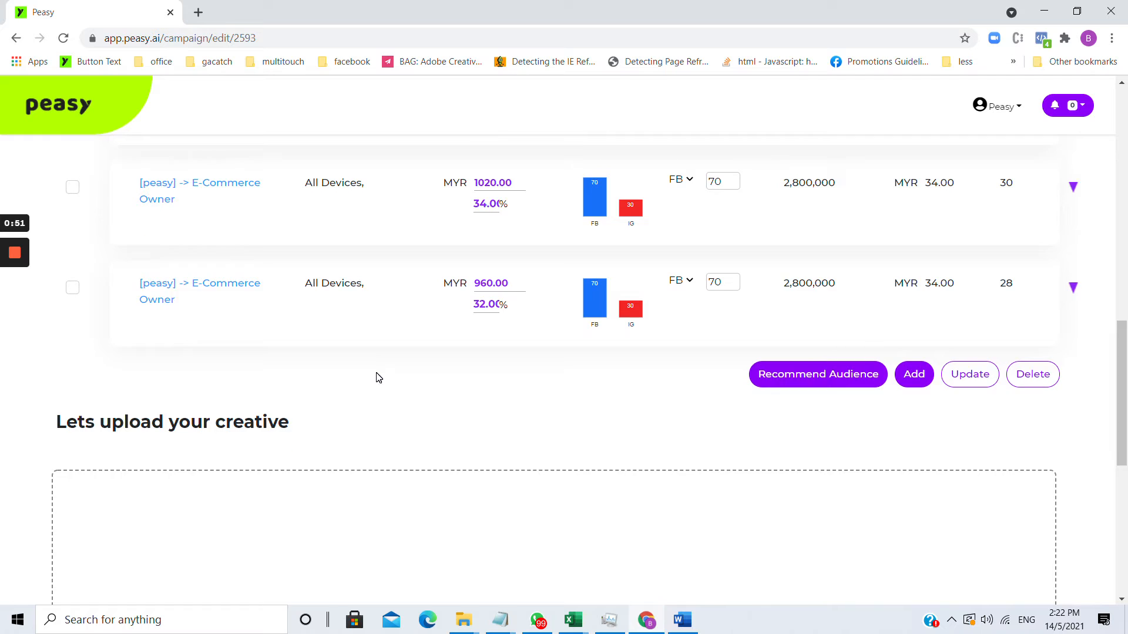
scroll(377, 378, up, 3)
click(914, 521)
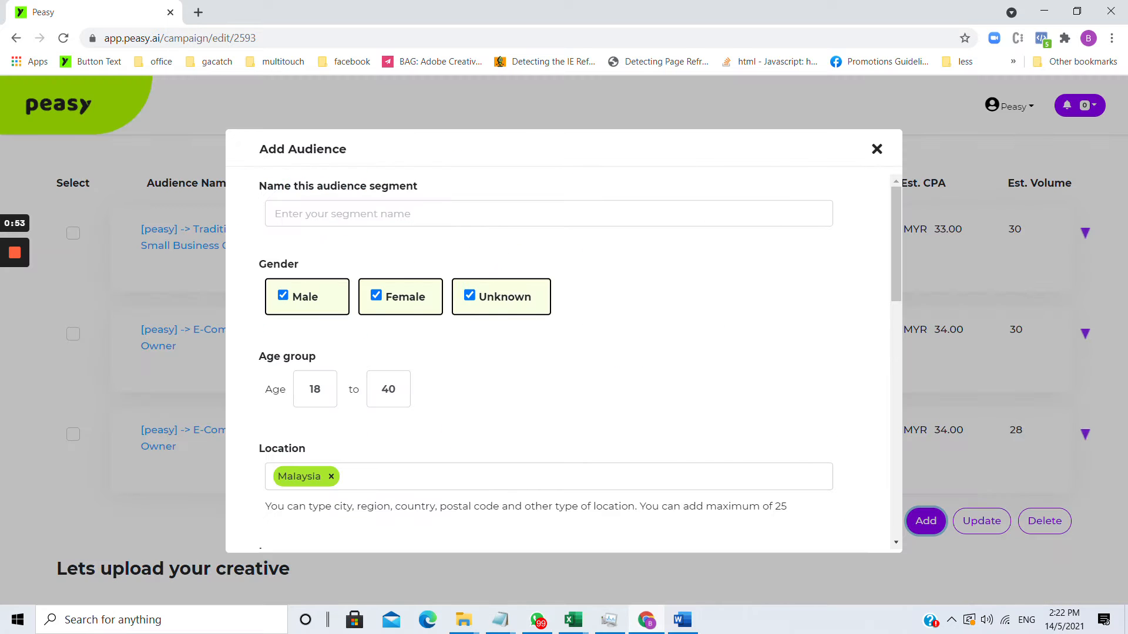
click(329, 214)
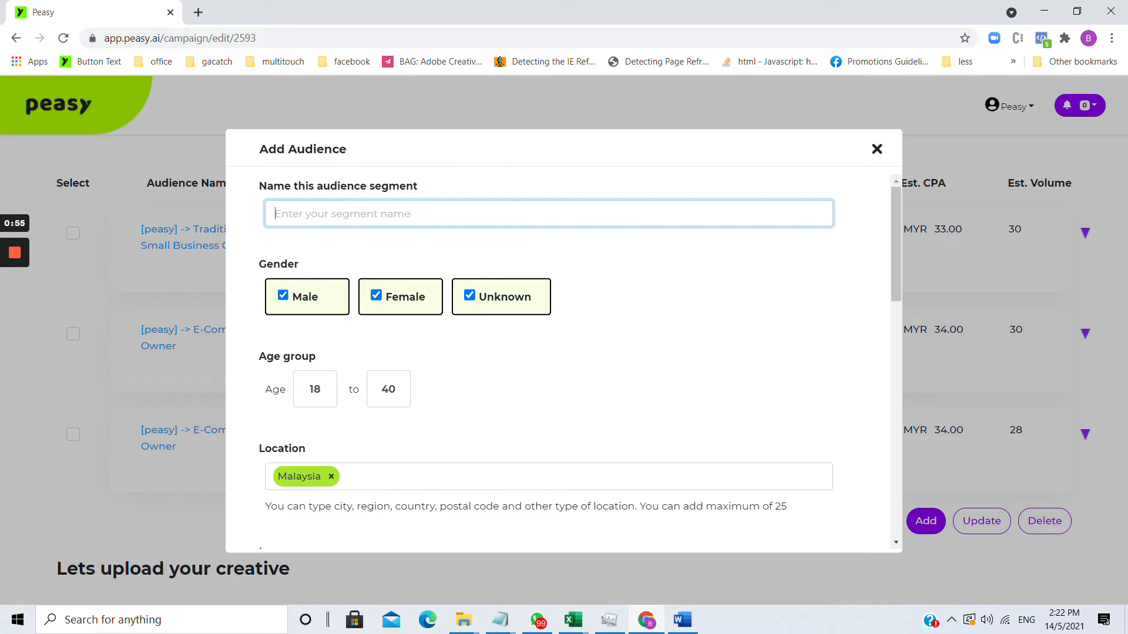
text(new manual )
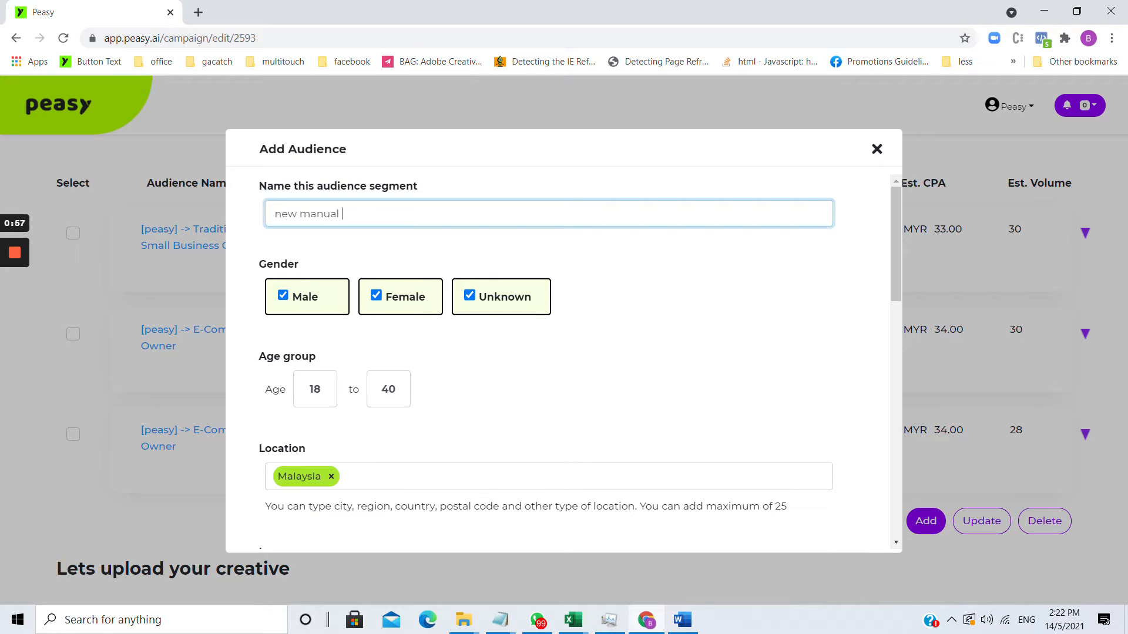
text(segment)
- Set the new audience segment's language to Malay
scroll(347, 373, down, 5)
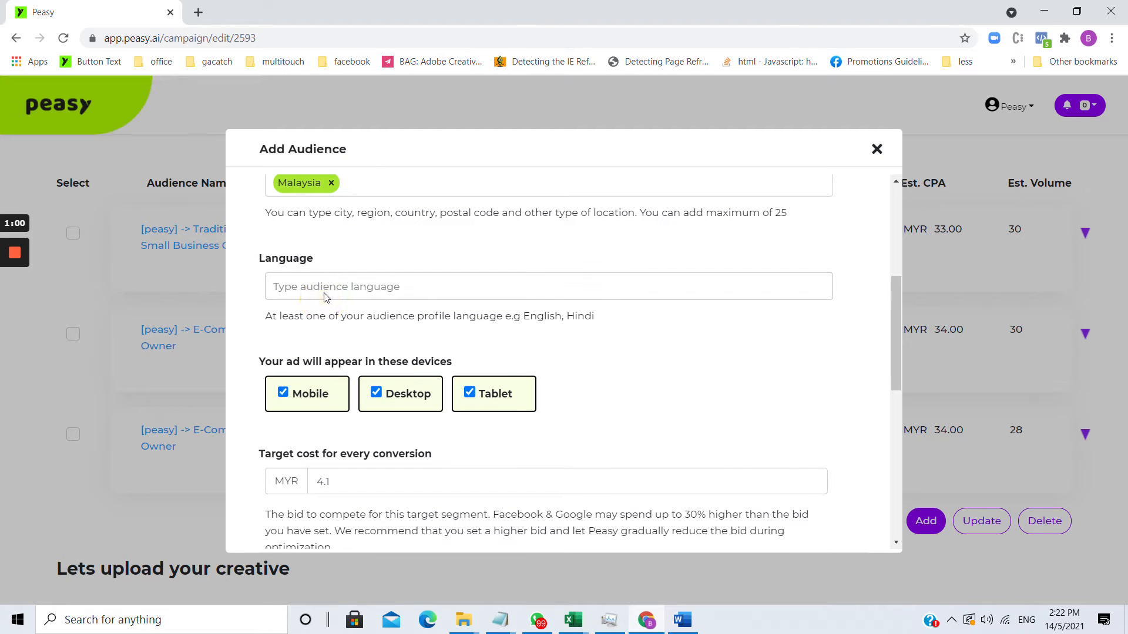
click(323, 289)
text(malay)
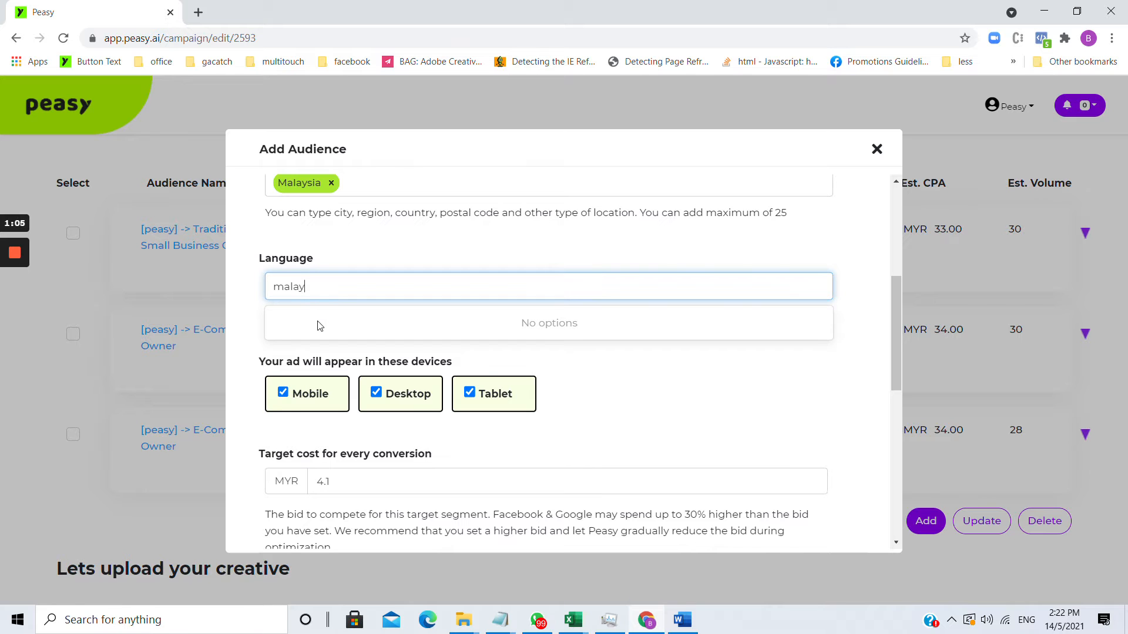
click(330, 351)
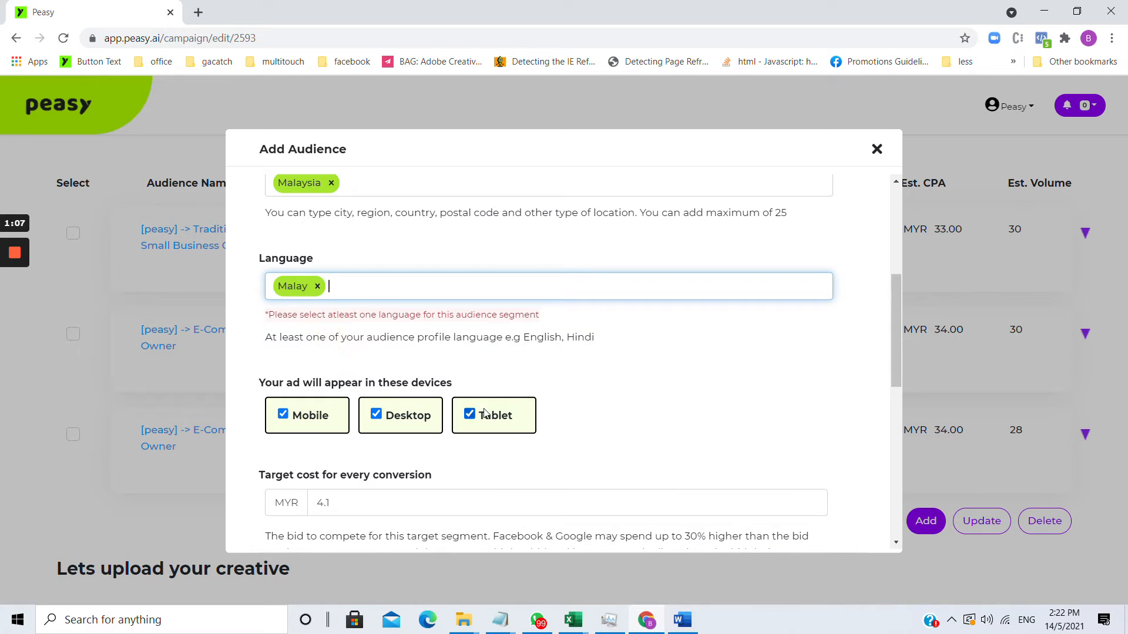
- Add Associate degree and Drop shipping to the Facebook audiences to include
scroll(470, 414, down, 3)
click(401, 492)
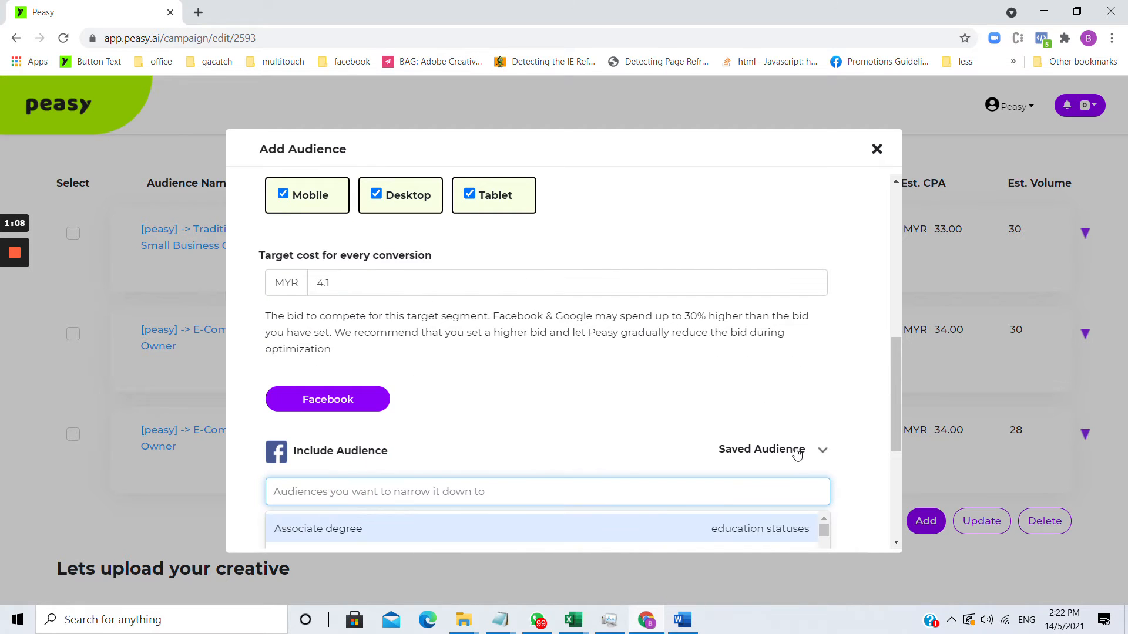
click(640, 527)
scroll(589, 413, down, 5)
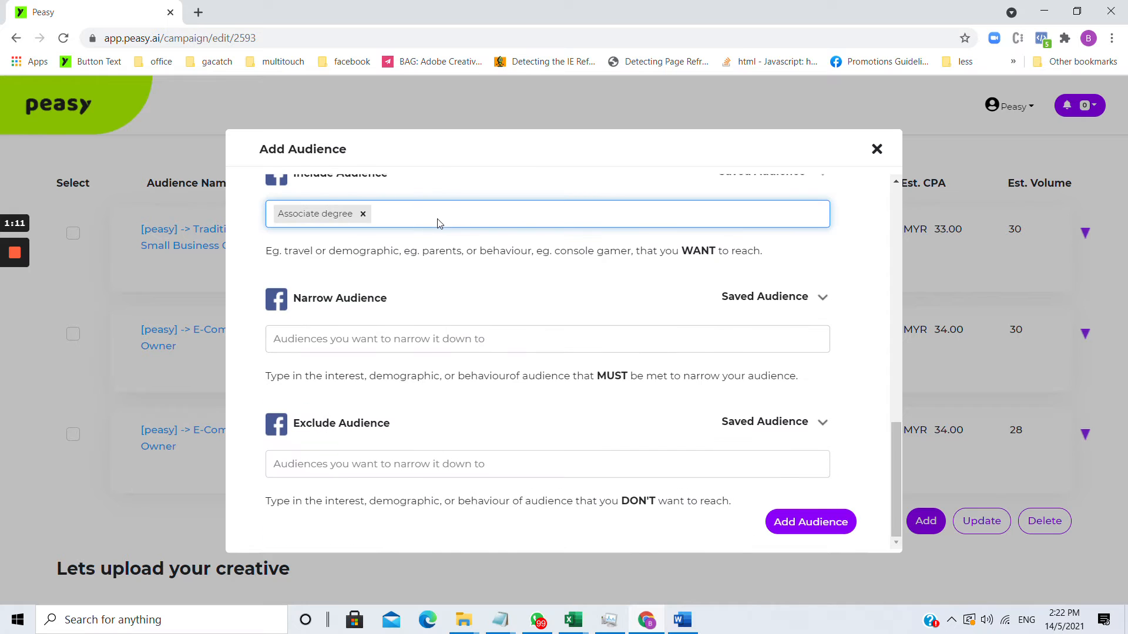
click(474, 216)
click(369, 251)
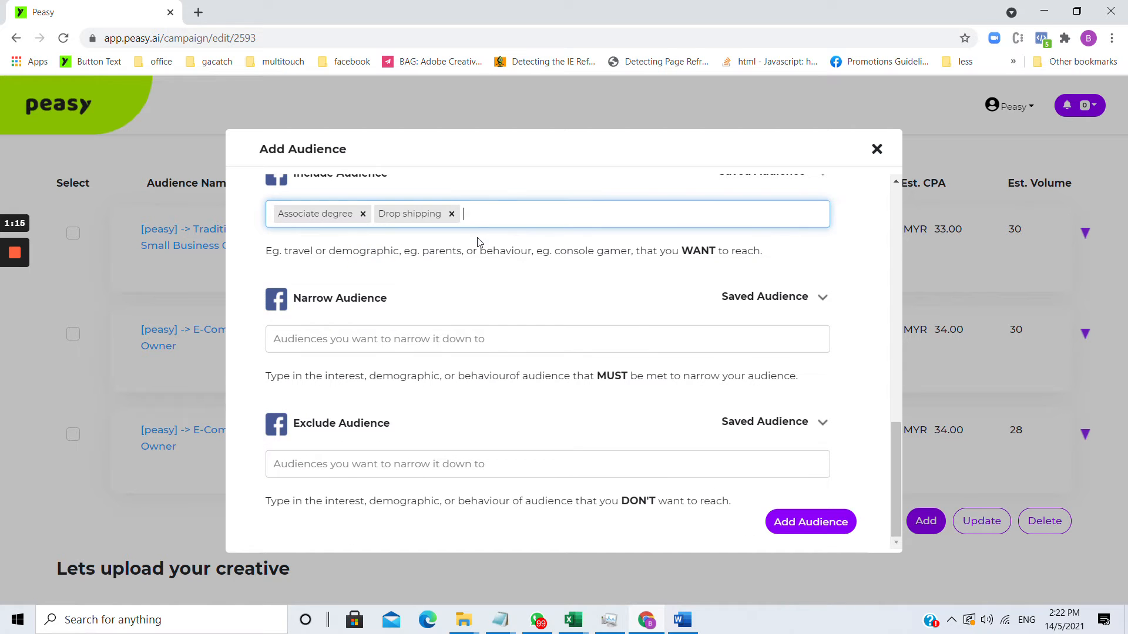
- Extend the included Facebook audiences with Shopify, WooCommerce, College grad and Facebook Page admins
scroll(479, 247, up, 3)
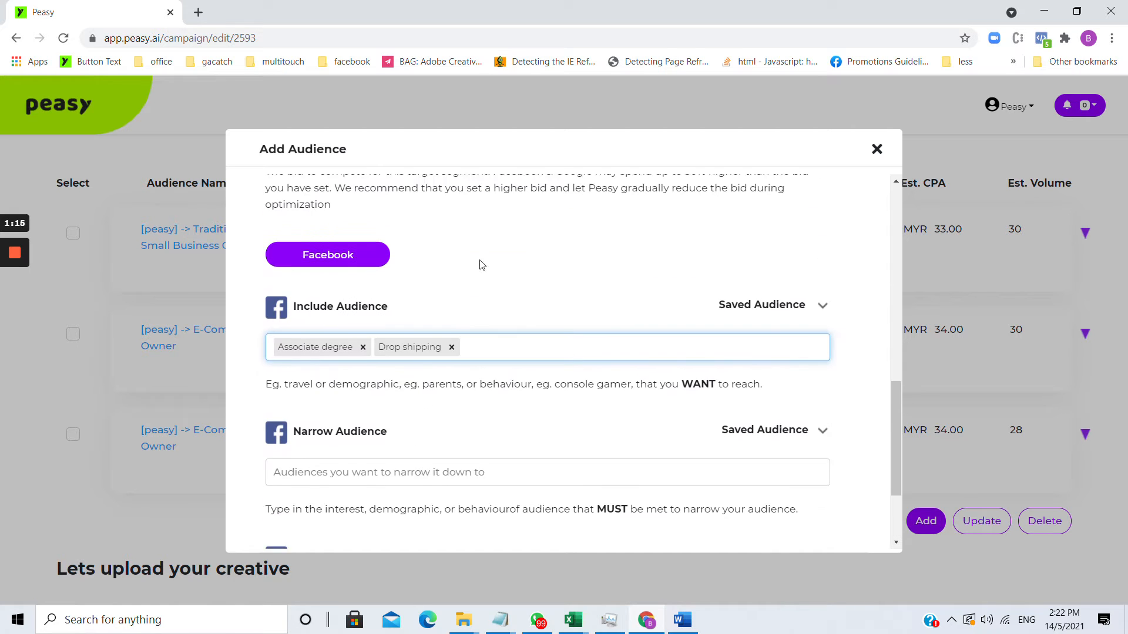
click(503, 361)
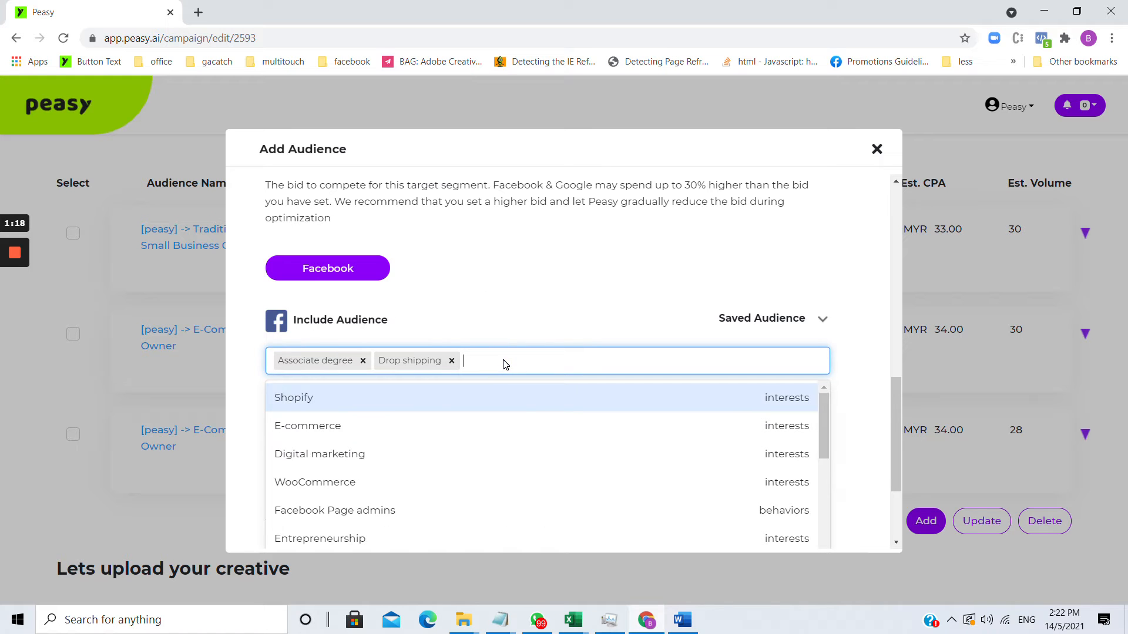
click(501, 400)
click(569, 359)
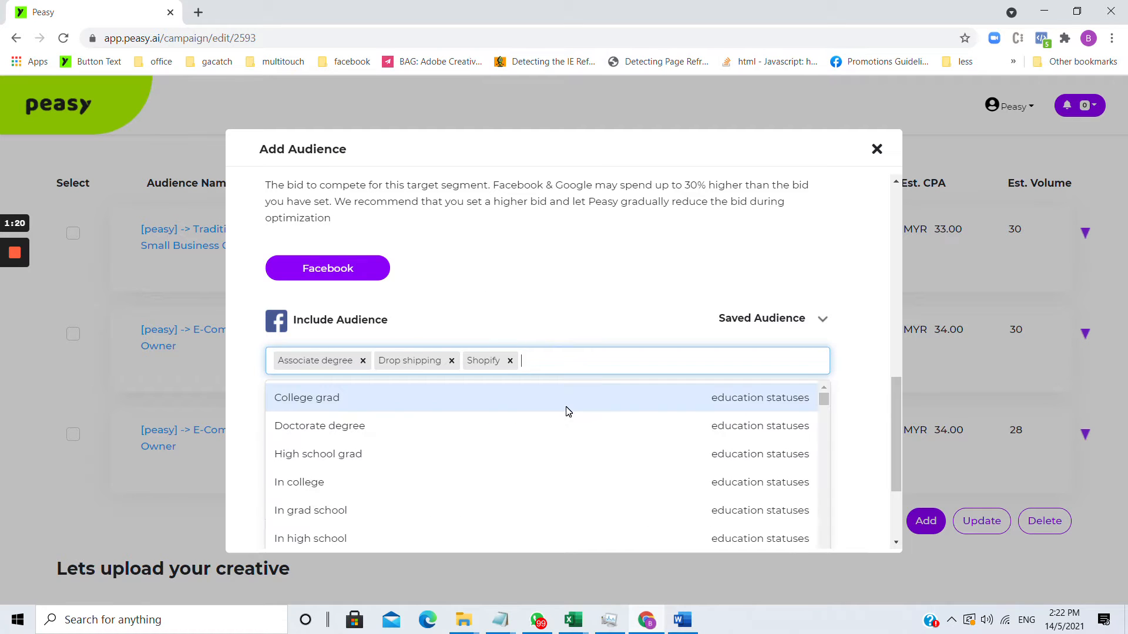
click(566, 408)
click(630, 360)
click(608, 405)
click(732, 363)
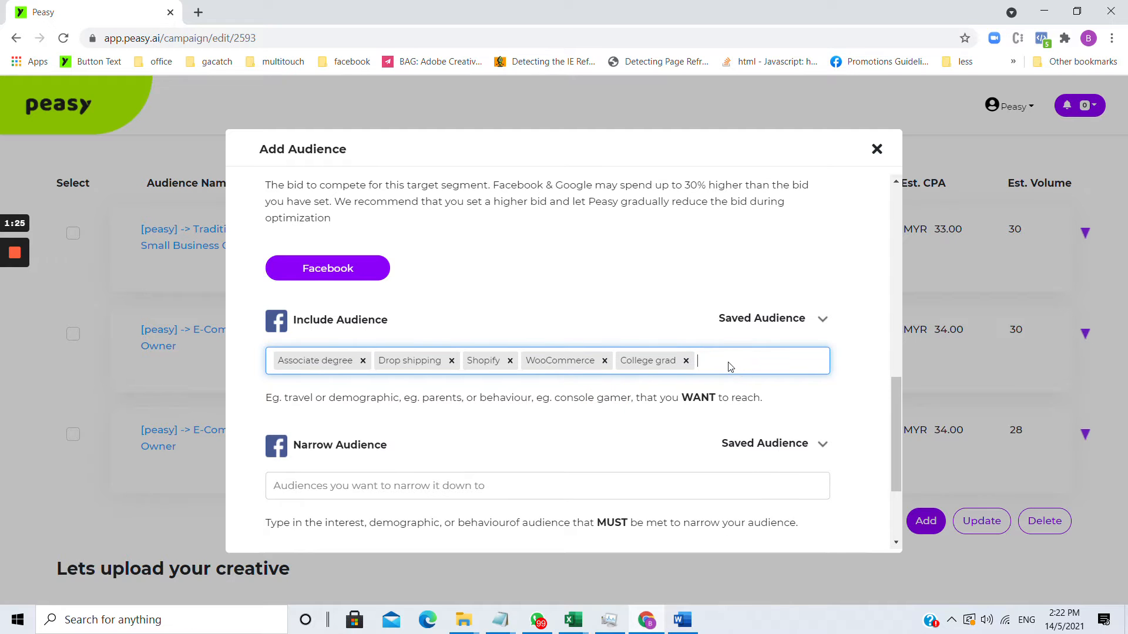
scroll(591, 477, down, 3)
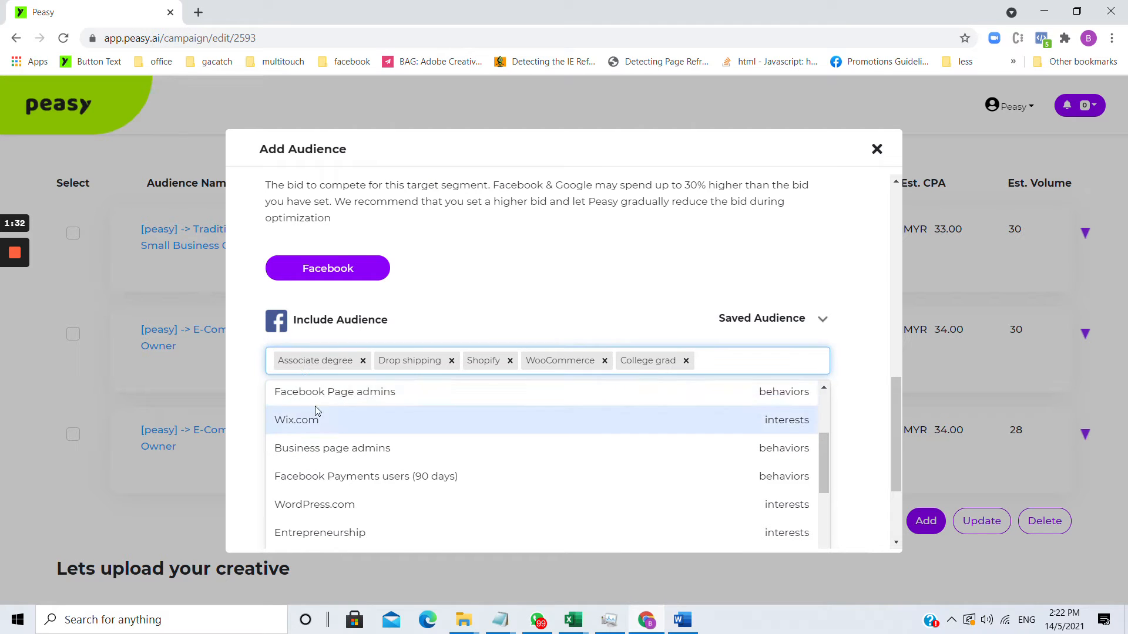
click(549, 392)
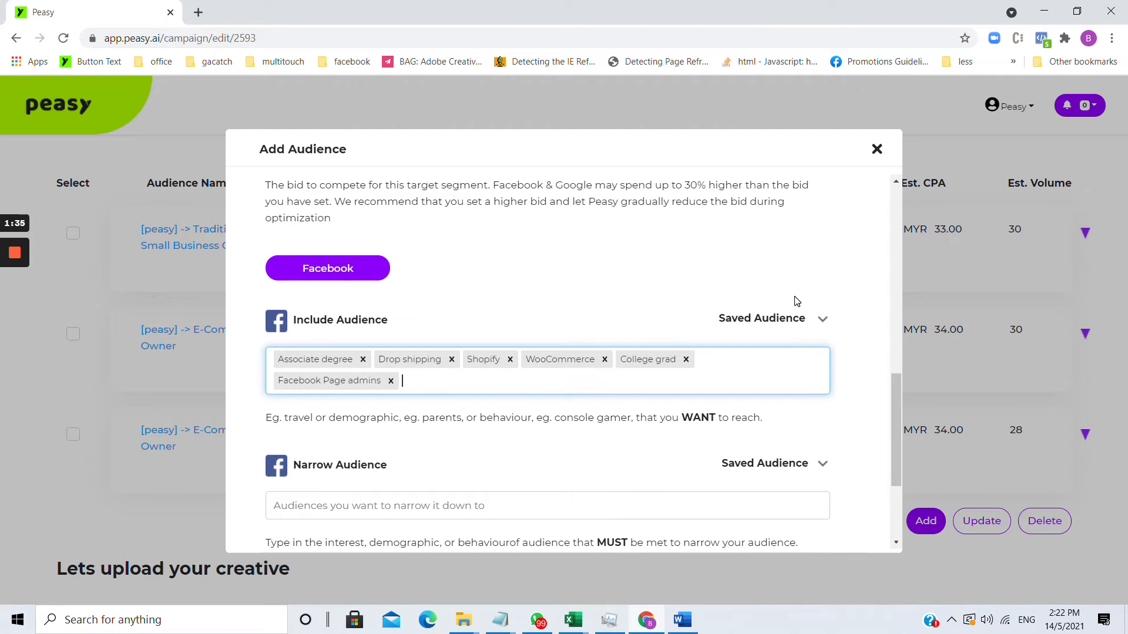
- Include the saved audience "Lookalike (MY, 4% to 7%) - Setia Warisan Tropika - Opened Form - 90 days"
click(821, 322)
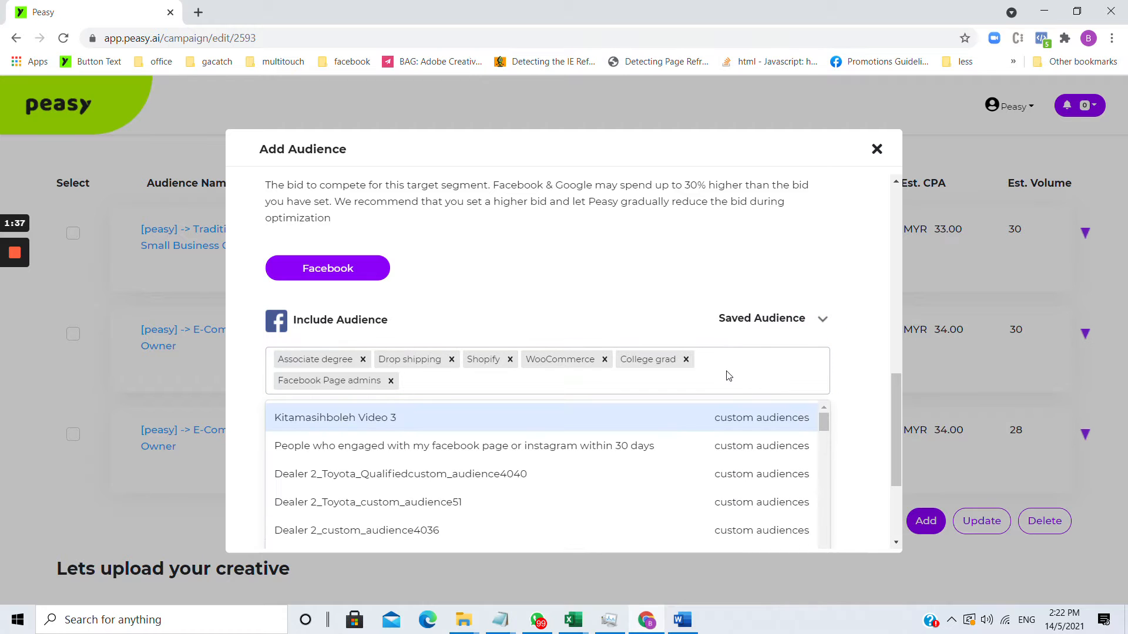
scroll(725, 379, down, 3)
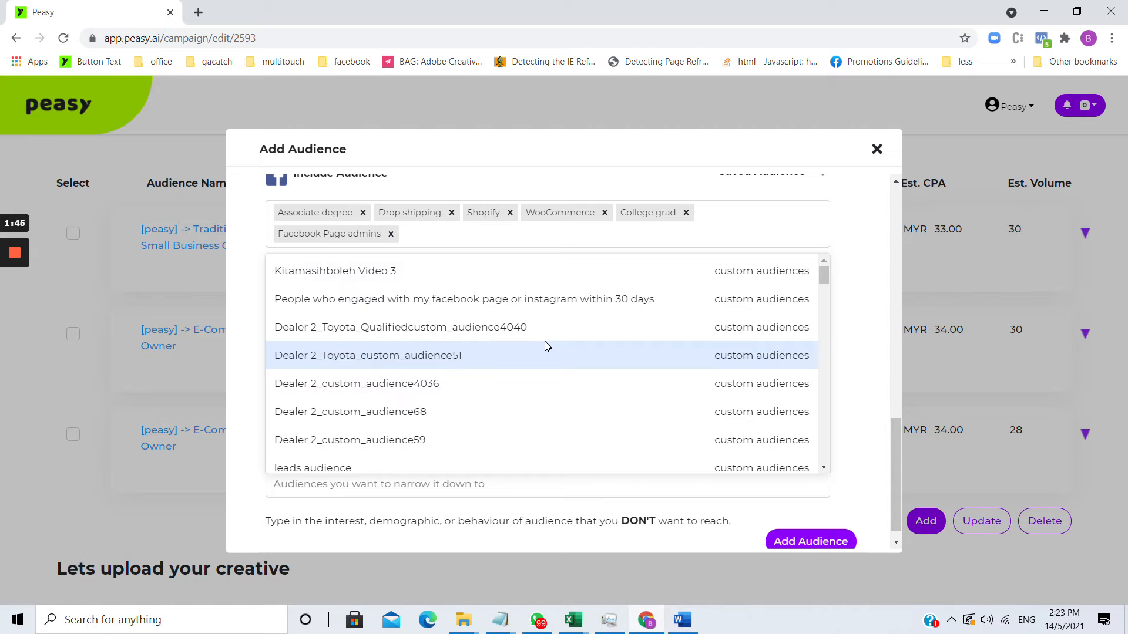
scroll(544, 347, down, 3)
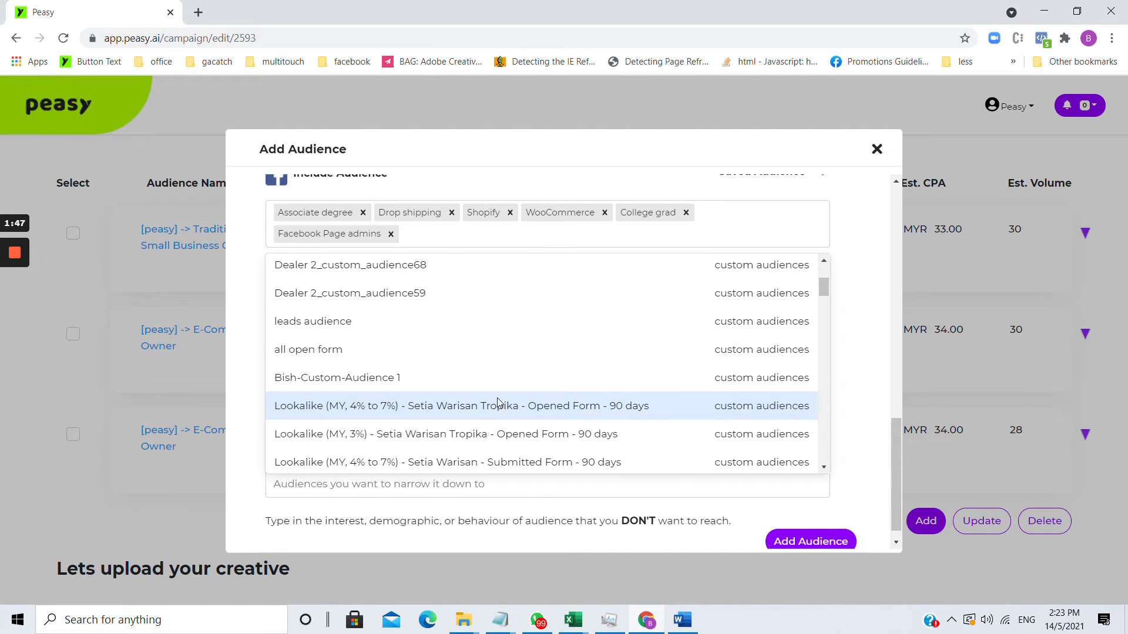
click(498, 414)
scroll(543, 361, up, 1)
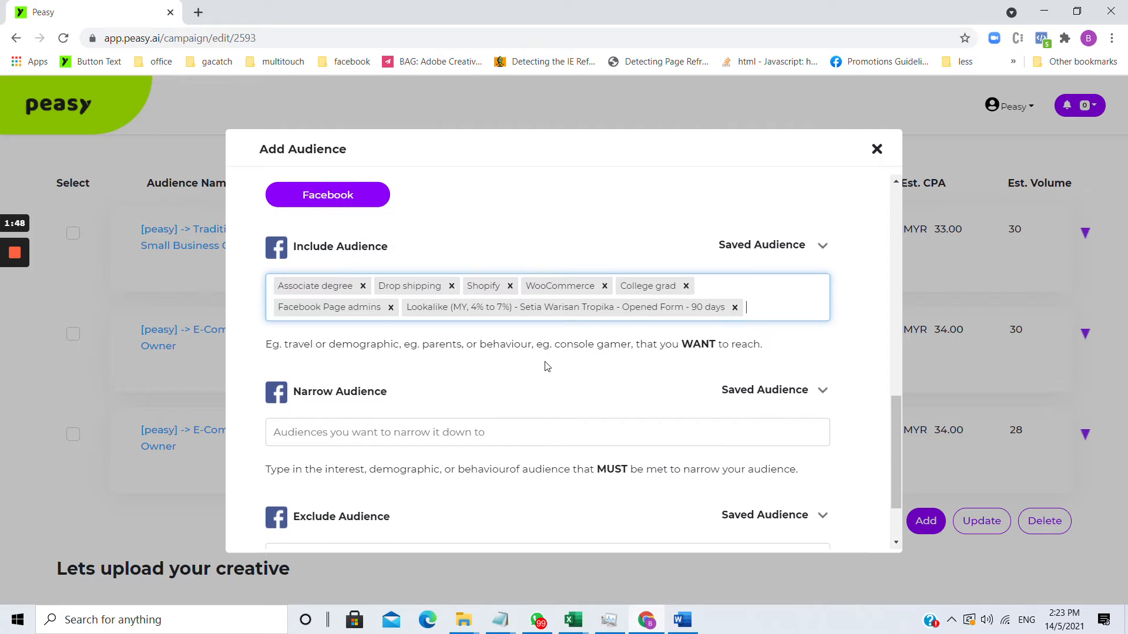
- Exclude the Doctorate degree audience and the saved audience "Kitamasihboleh Video 3"
scroll(544, 370, down, 1)
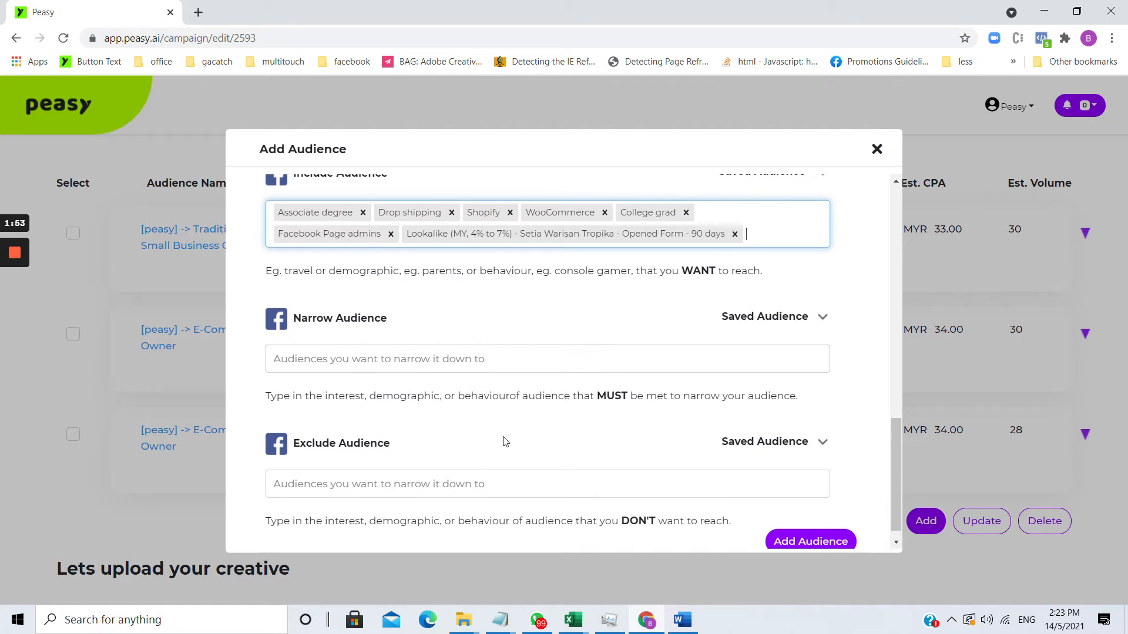
scroll(504, 438, down, 1)
click(413, 464)
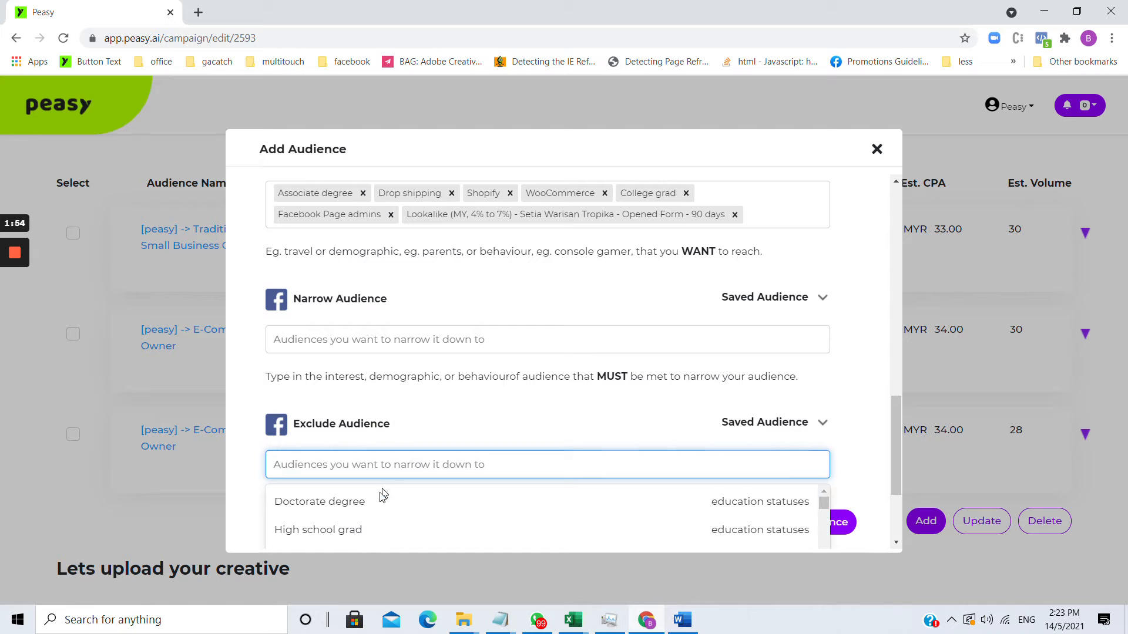
click(378, 498)
click(783, 423)
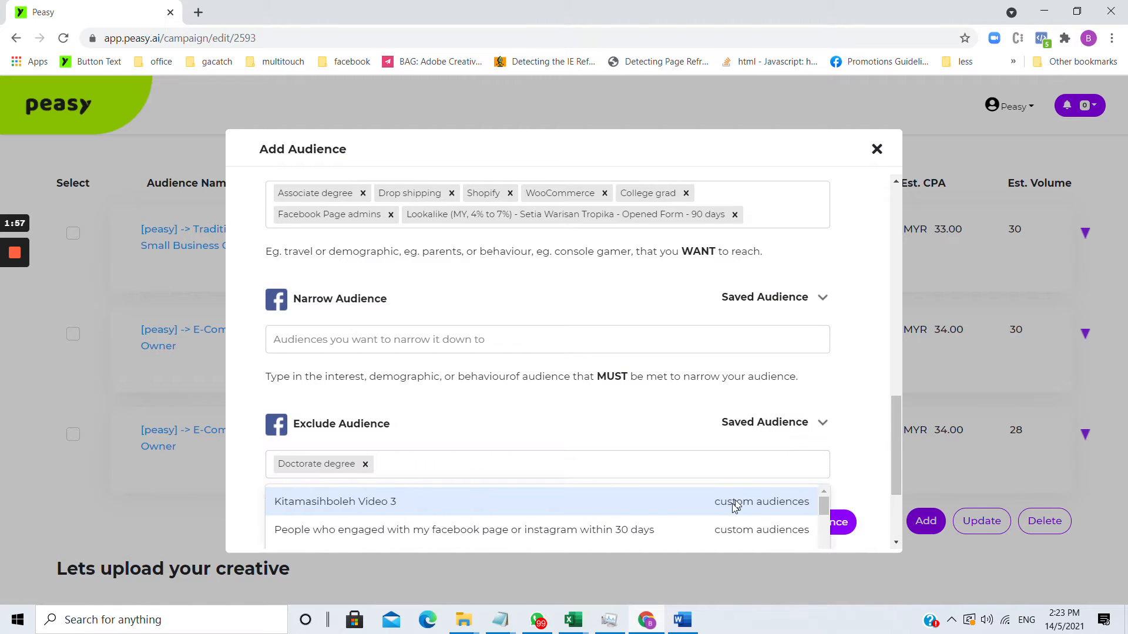
click(730, 501)
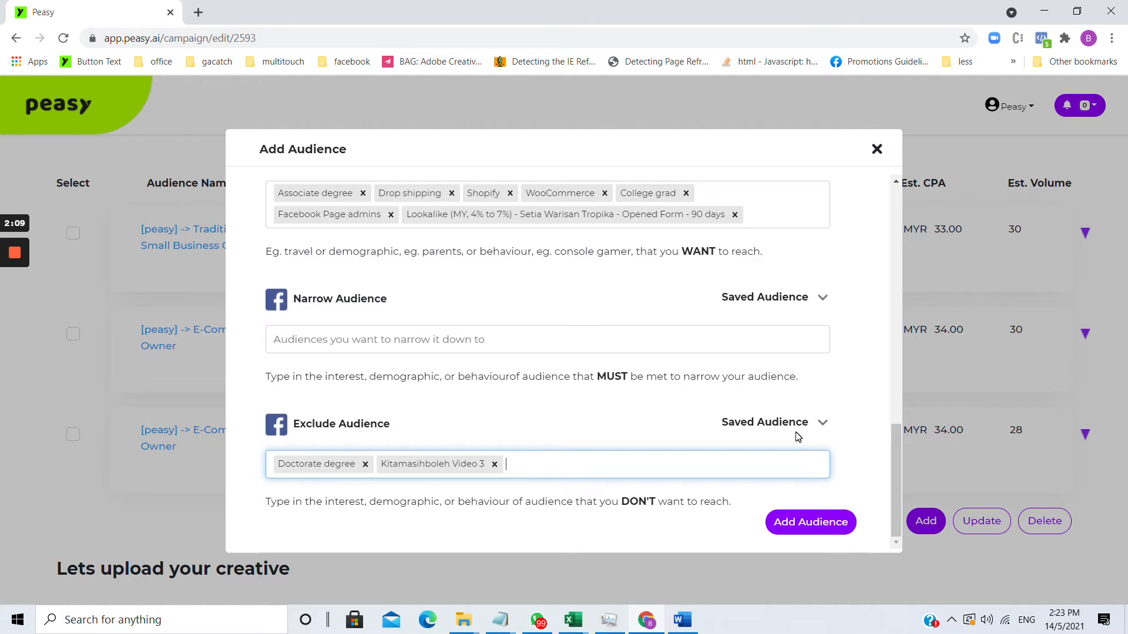
- Narrow the audience to "Household income: top 25%-50% of ZIP codes (US)" and review the include, narrow and exclude selections
scroll(795, 435, up, 3)
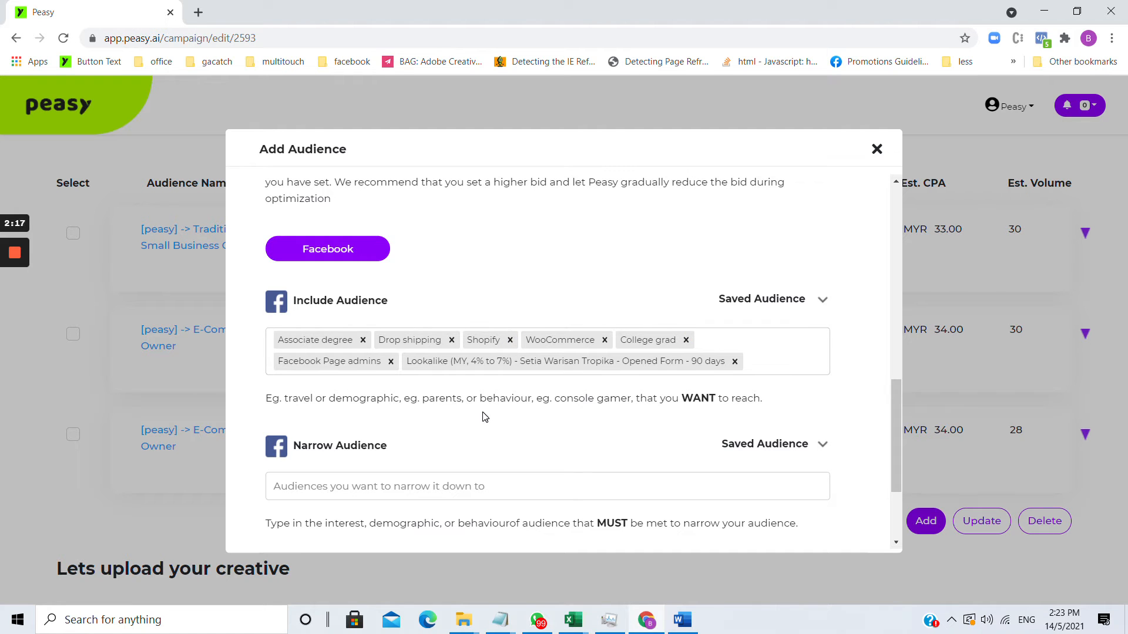
click(693, 483)
scroll(449, 503, down, 1)
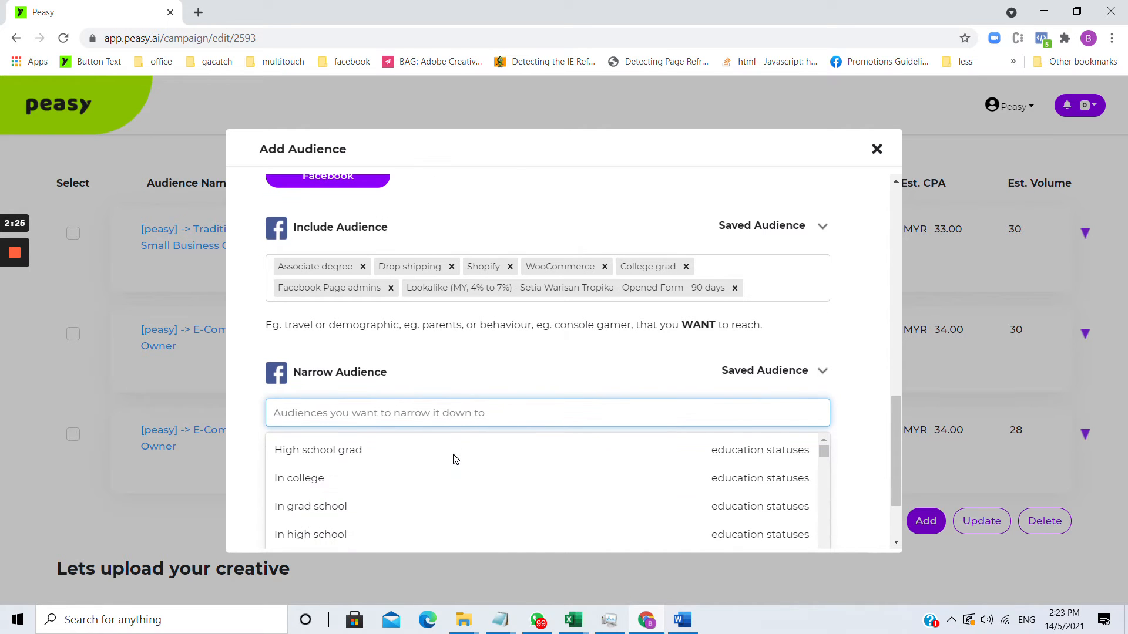
scroll(453, 466, down, 5)
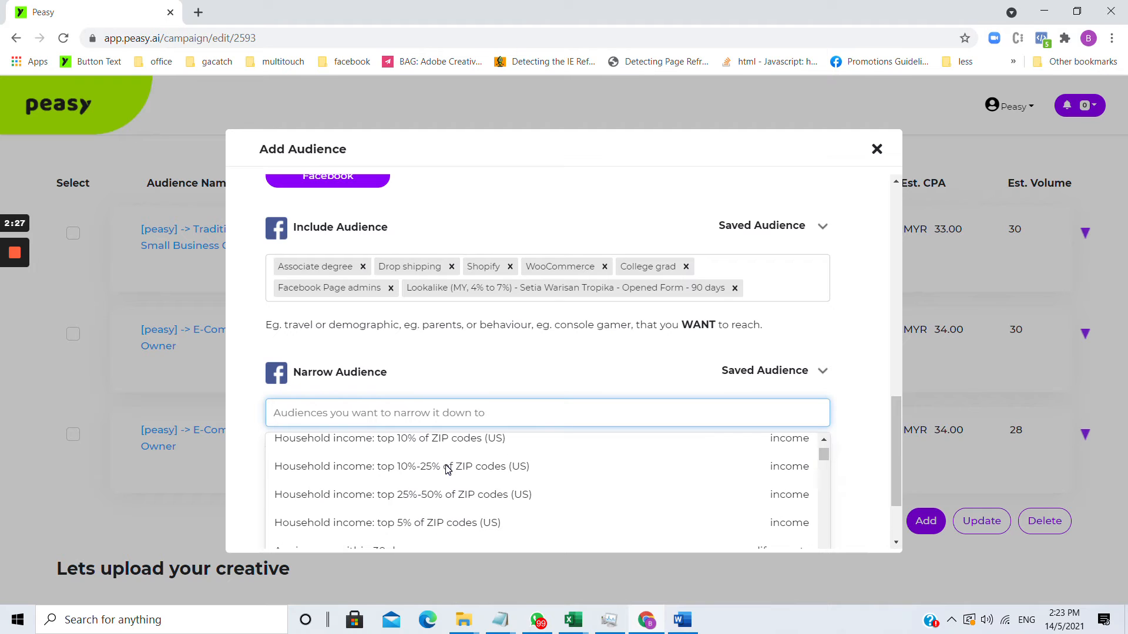
click(423, 498)
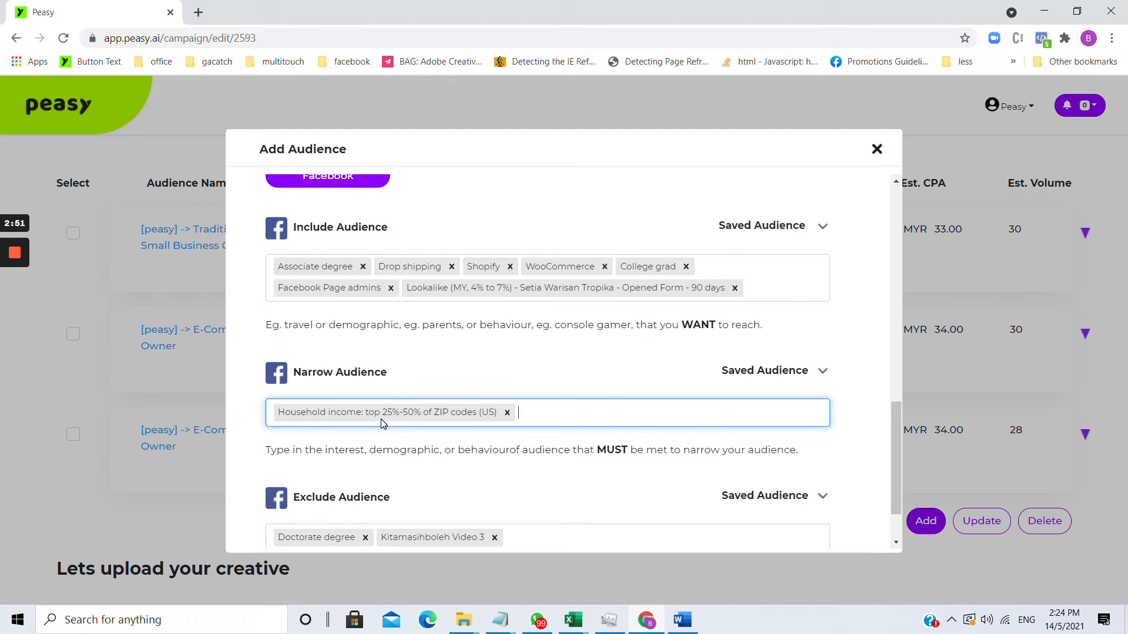
scroll(382, 420, down, 2)
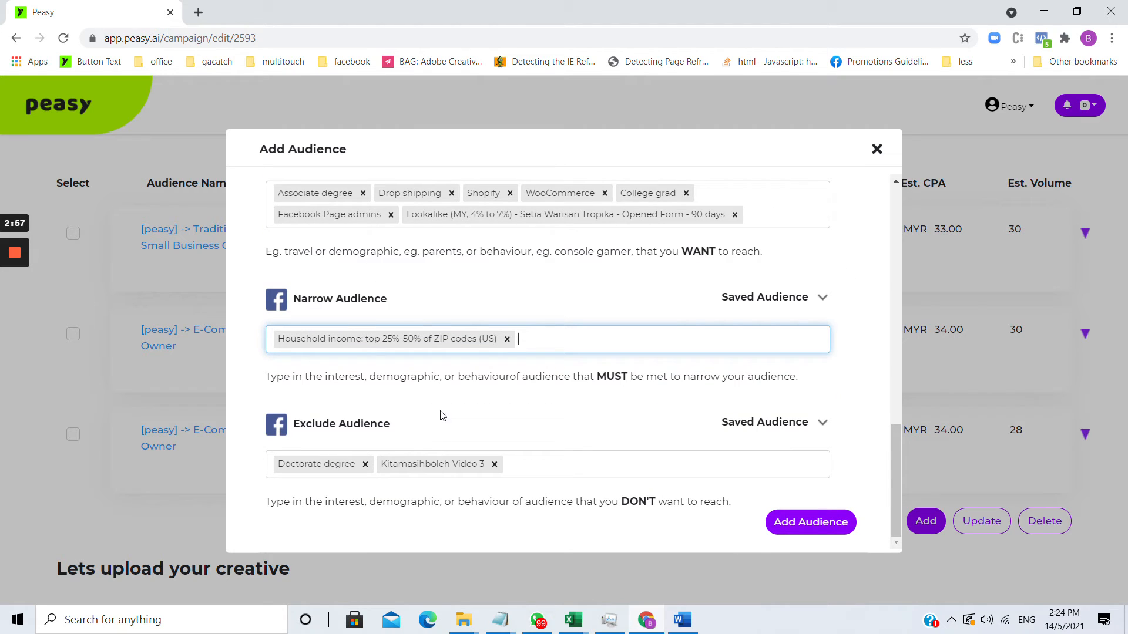
scroll(484, 277, up, 2)
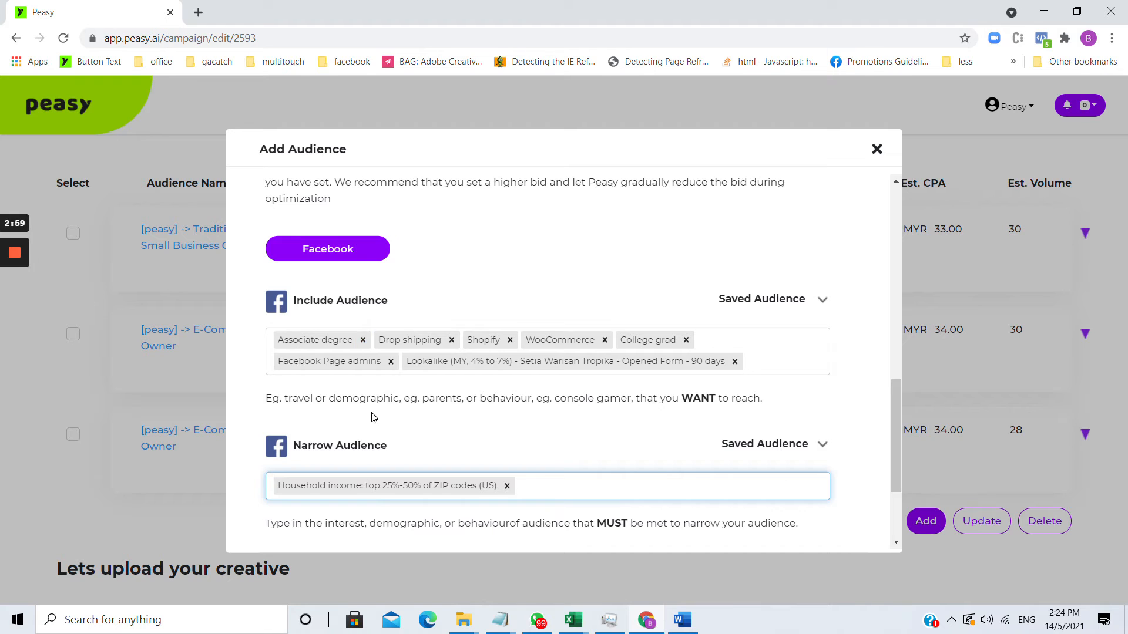
- Check the include, narrow and exclude selections of the new segment and add the audience to the campaign
scroll(374, 418, down, 2)
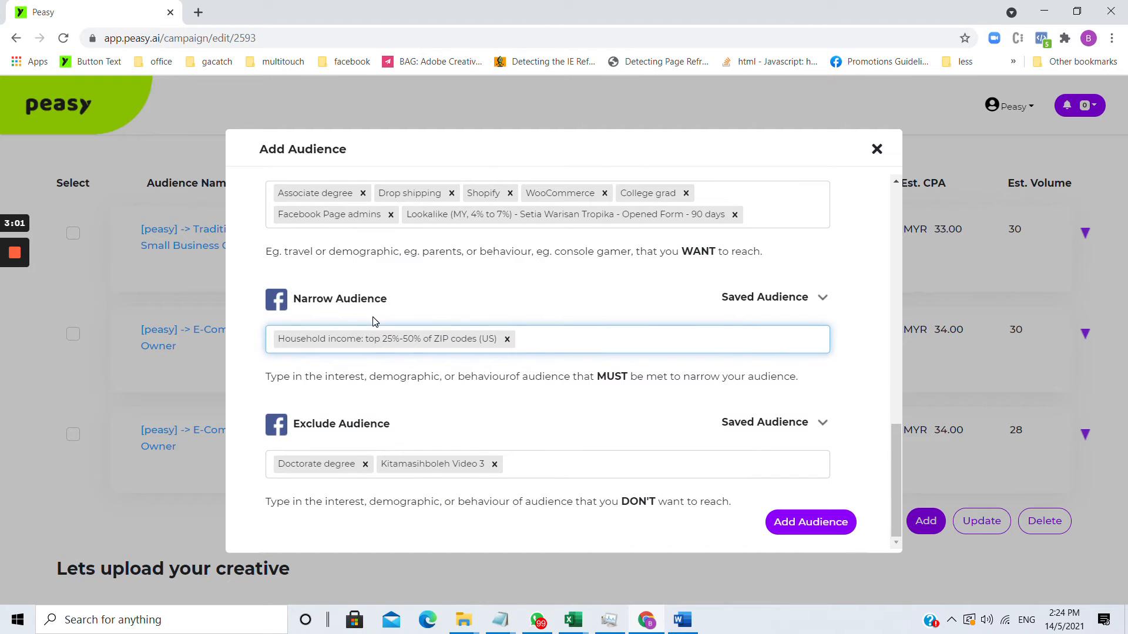
scroll(373, 321, up, 2)
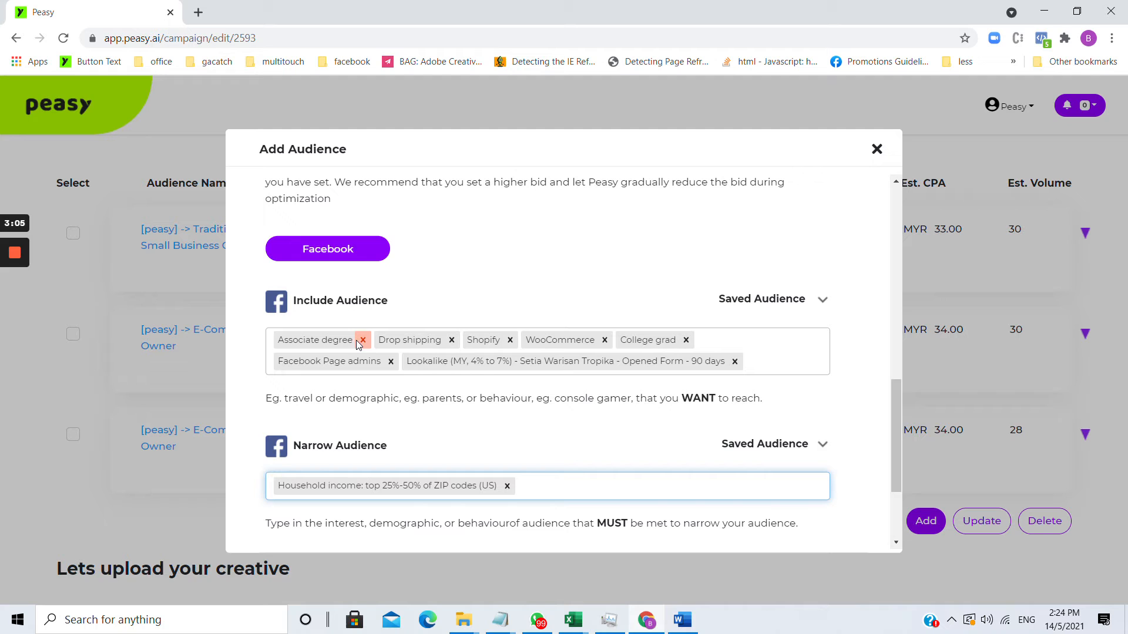
scroll(405, 413, down, 1)
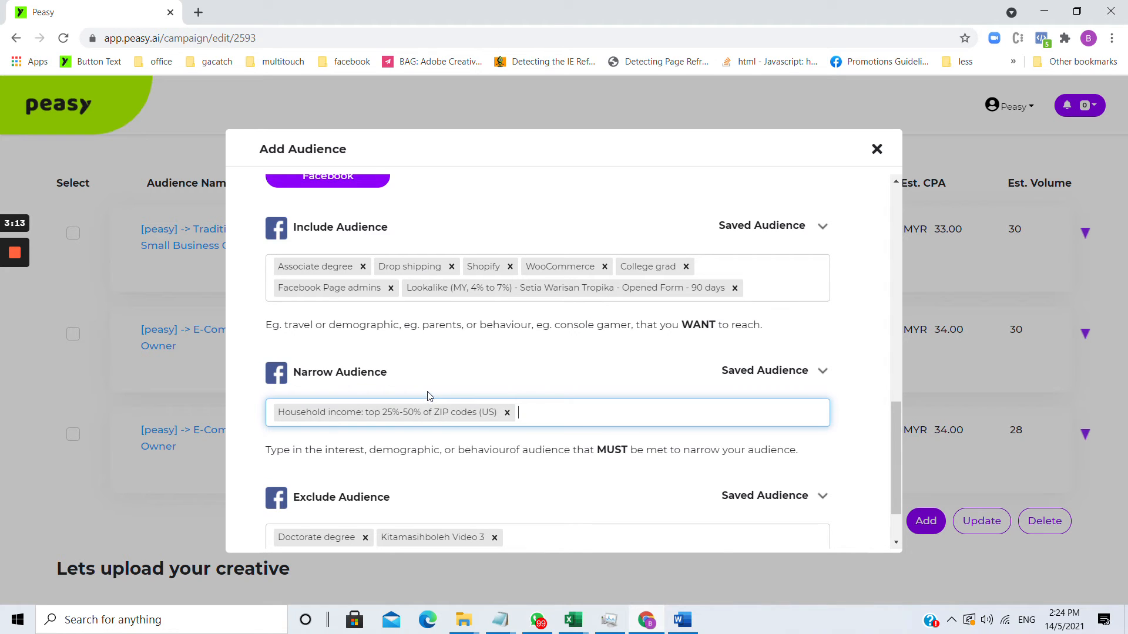
scroll(353, 412, down, 1)
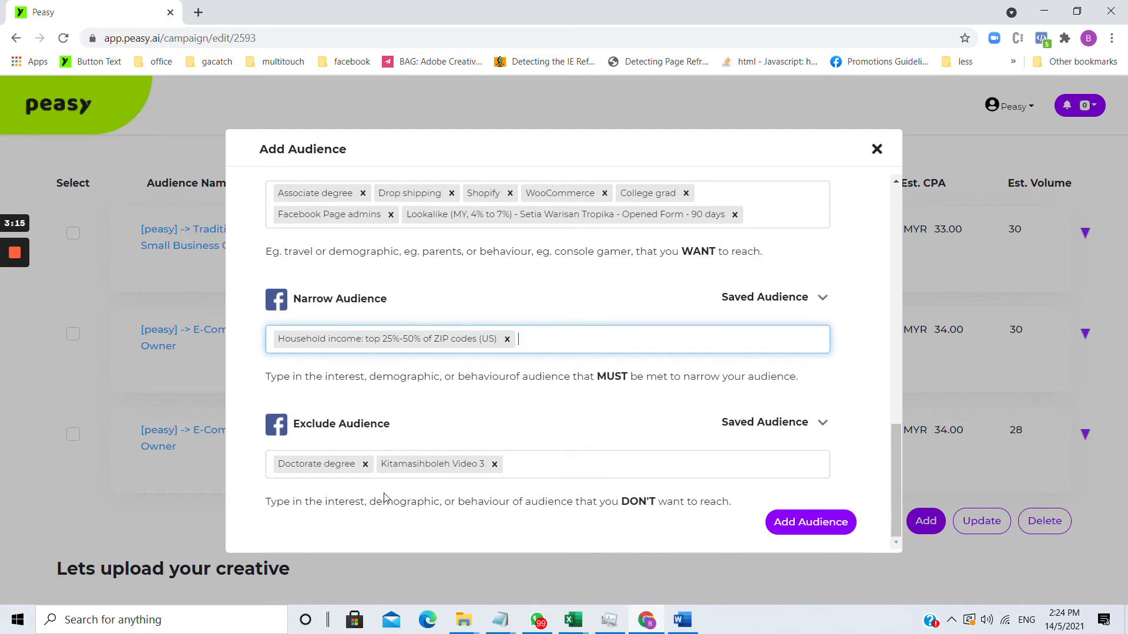
click(806, 525)
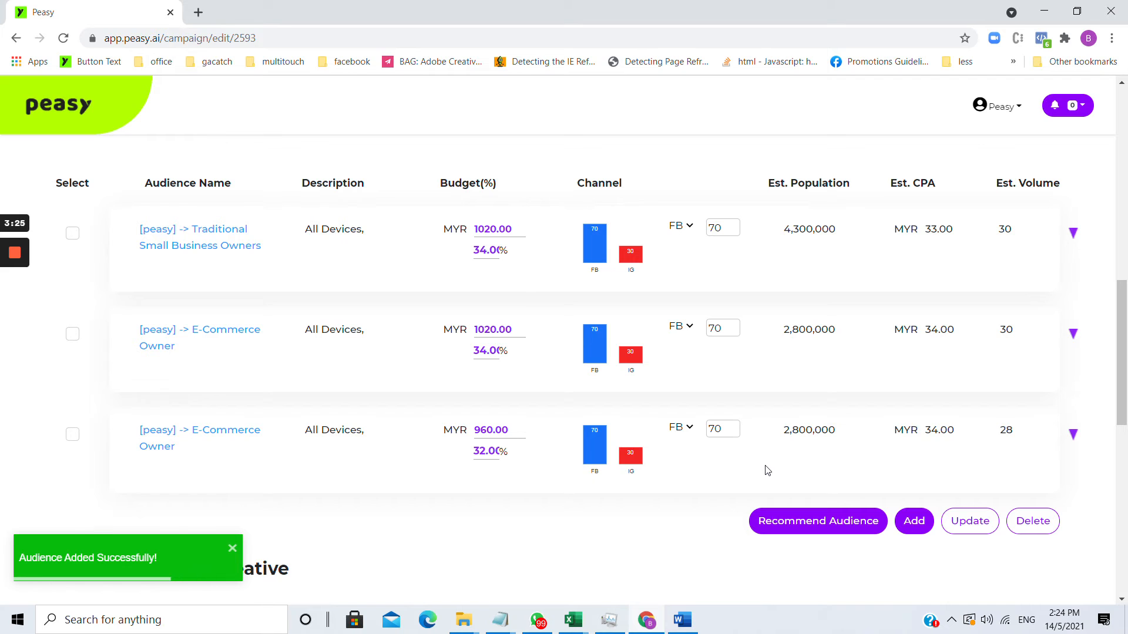
- Examine the new manual segment's budget share, the other audiences' estimates and the campaign prediction
scroll(646, 329, down, 1)
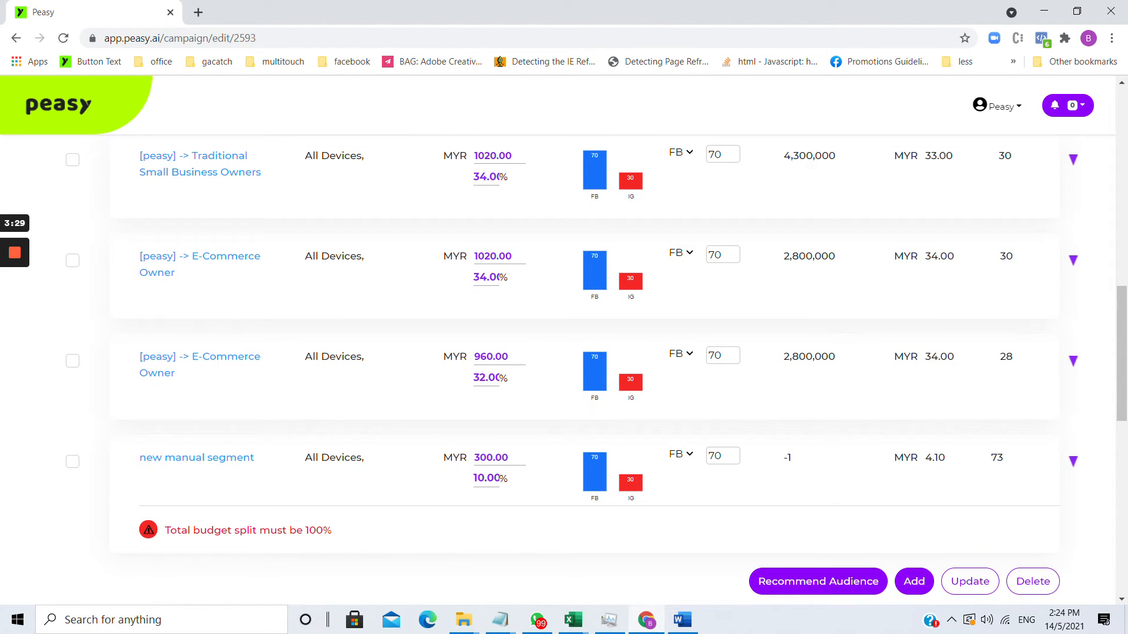
scroll(482, 371, up, 1)
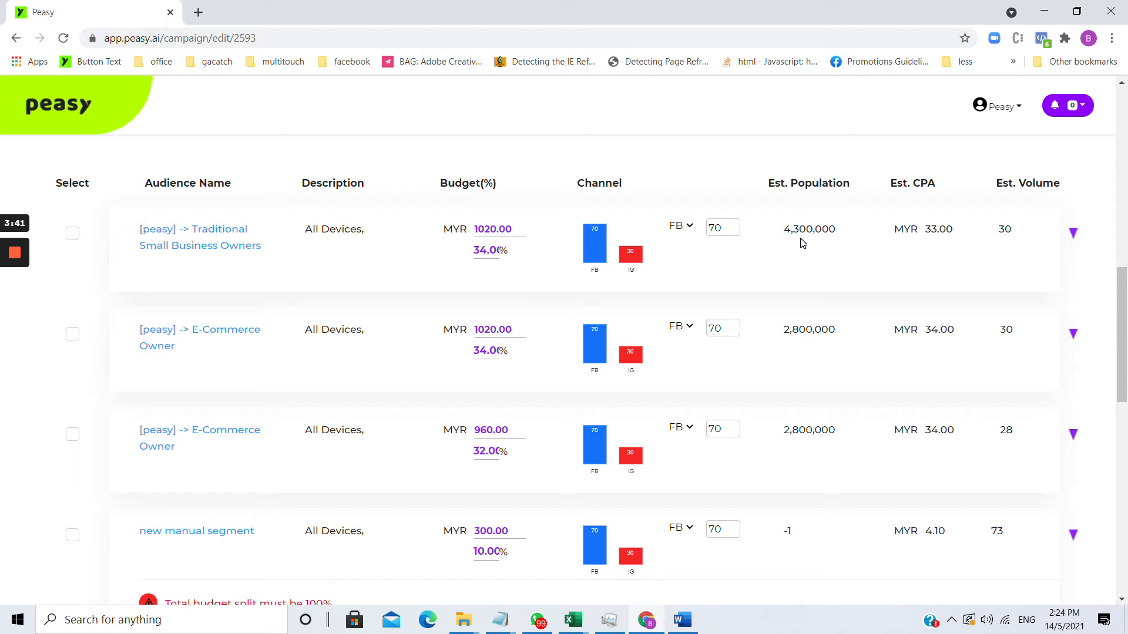
scroll(277, 220, up, 3)
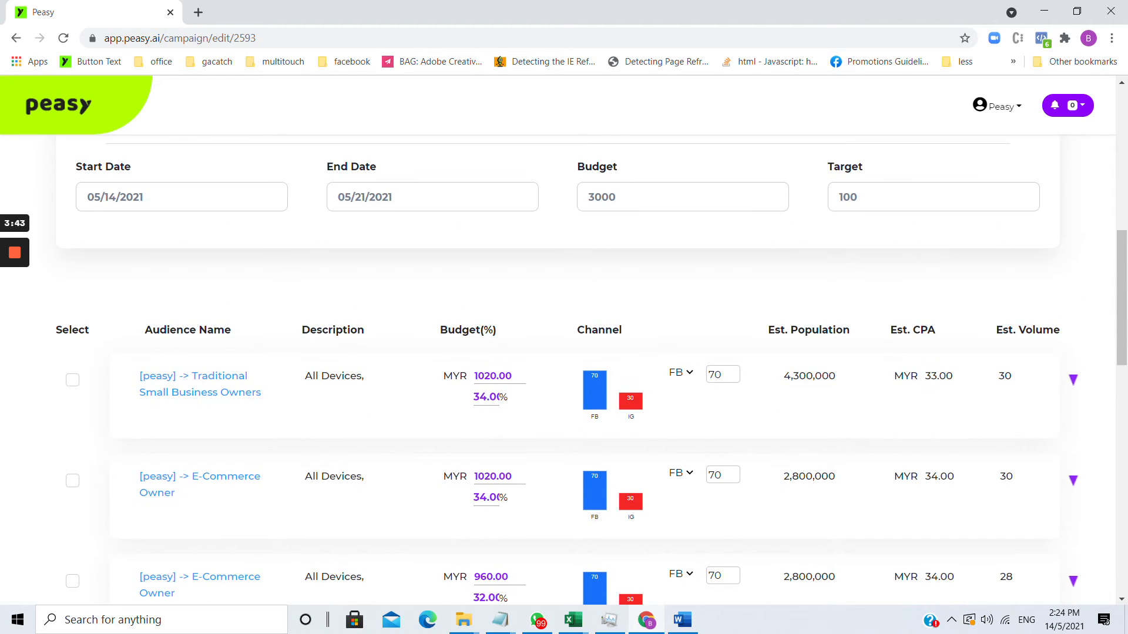
scroll(586, 219, up, 1)
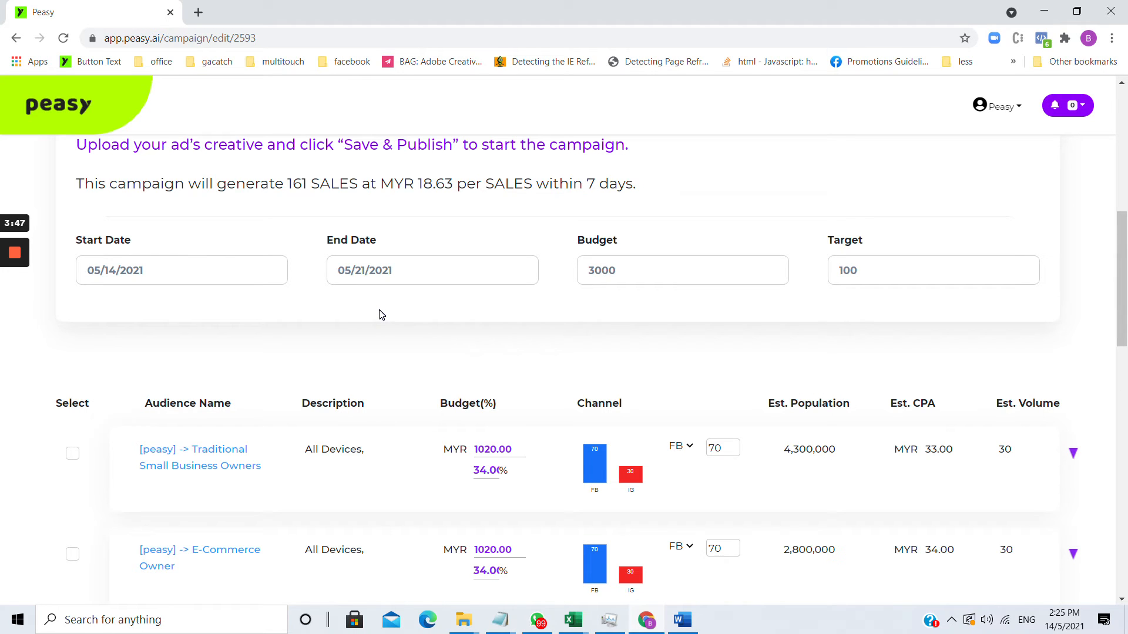
scroll(402, 328, down, 3)
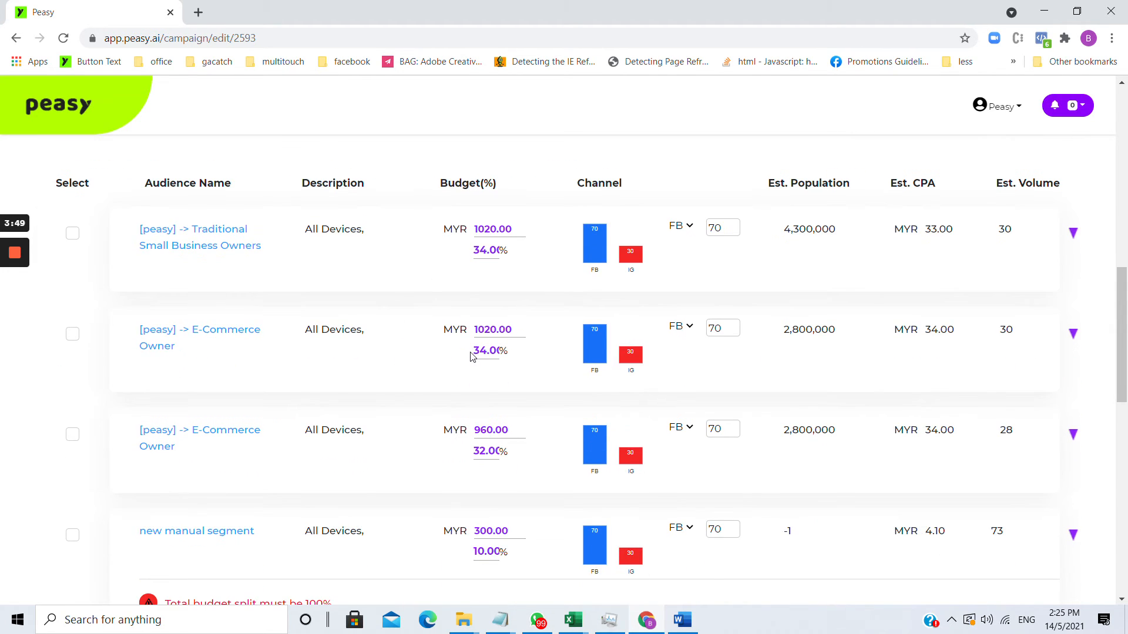
- Set the budget share of the first "[peasy] -> E-Commerce Owner" audience to 24% to balance the total split
drag(487, 352, 481, 367)
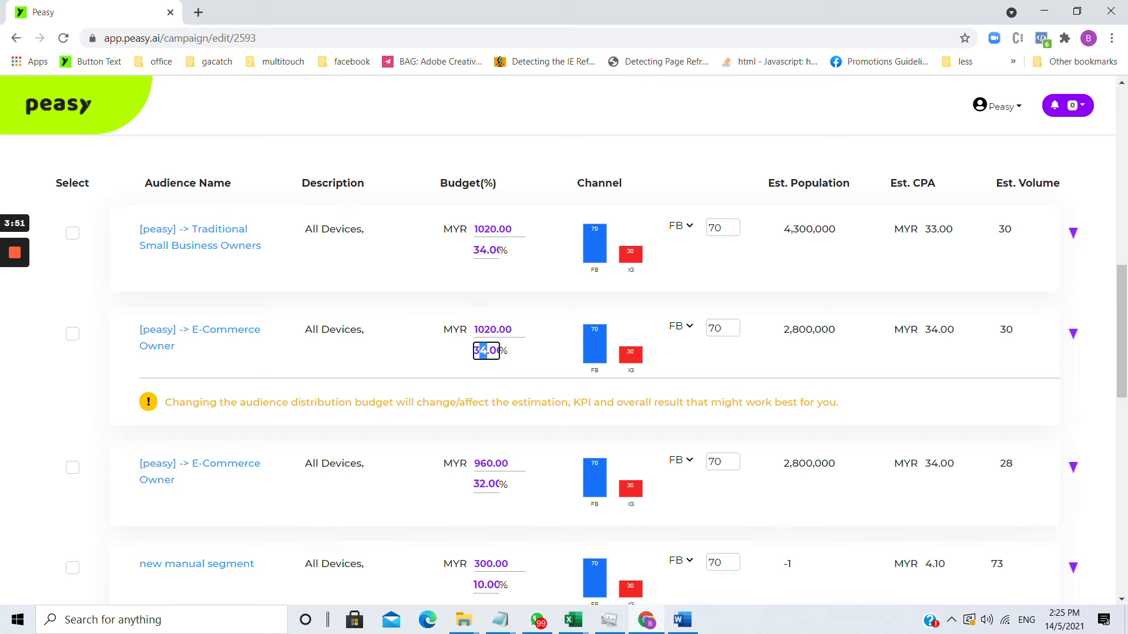
scroll(480, 397, down, 2)
scroll(477, 400, down, 3)
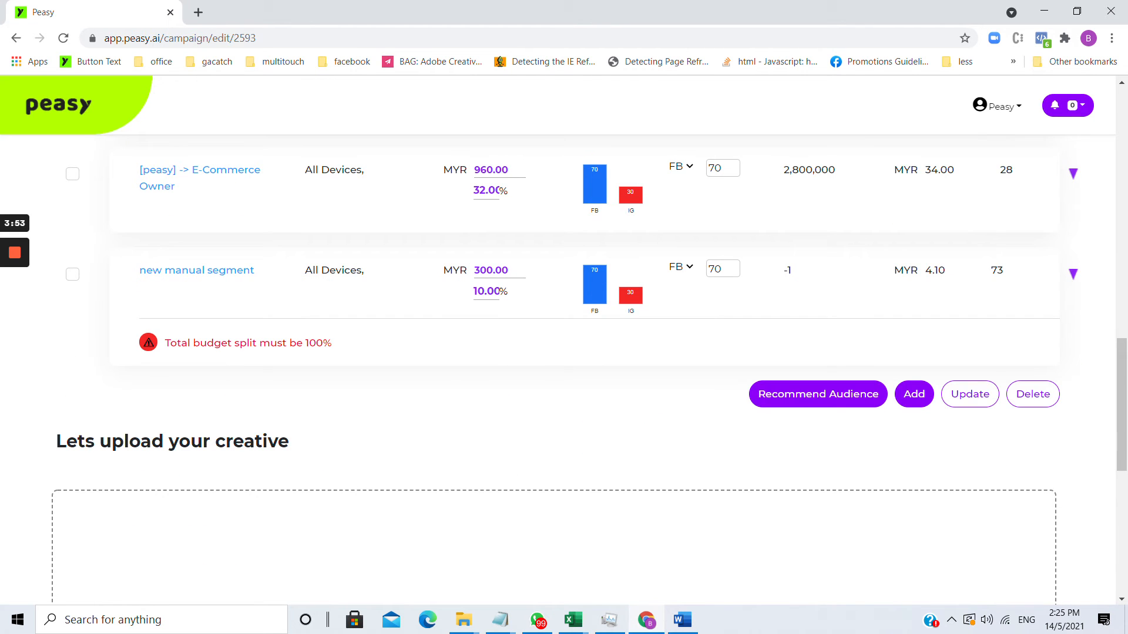
scroll(480, 353, up, 4)
scroll(480, 386, down, 2)
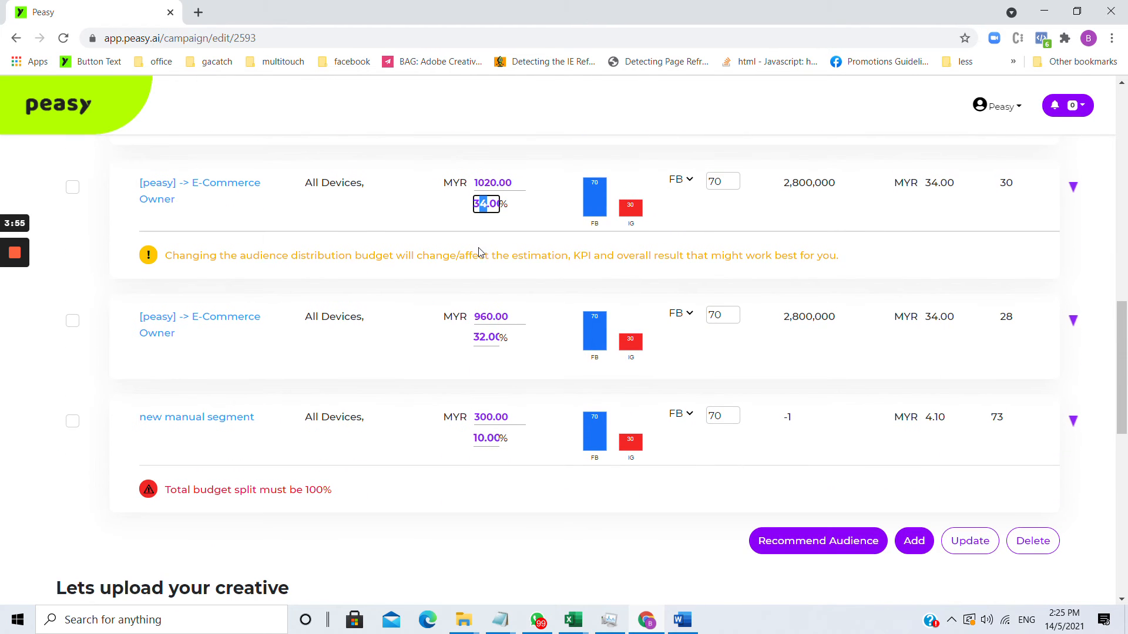
scroll(488, 311, up, 1)
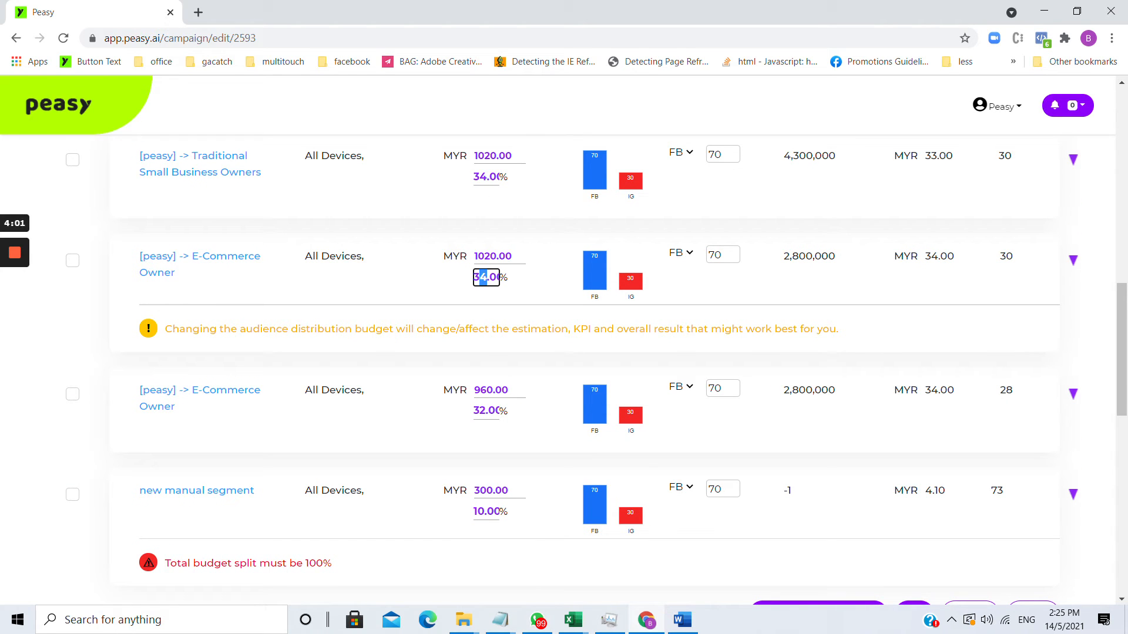
click(470, 297)
click(479, 279)
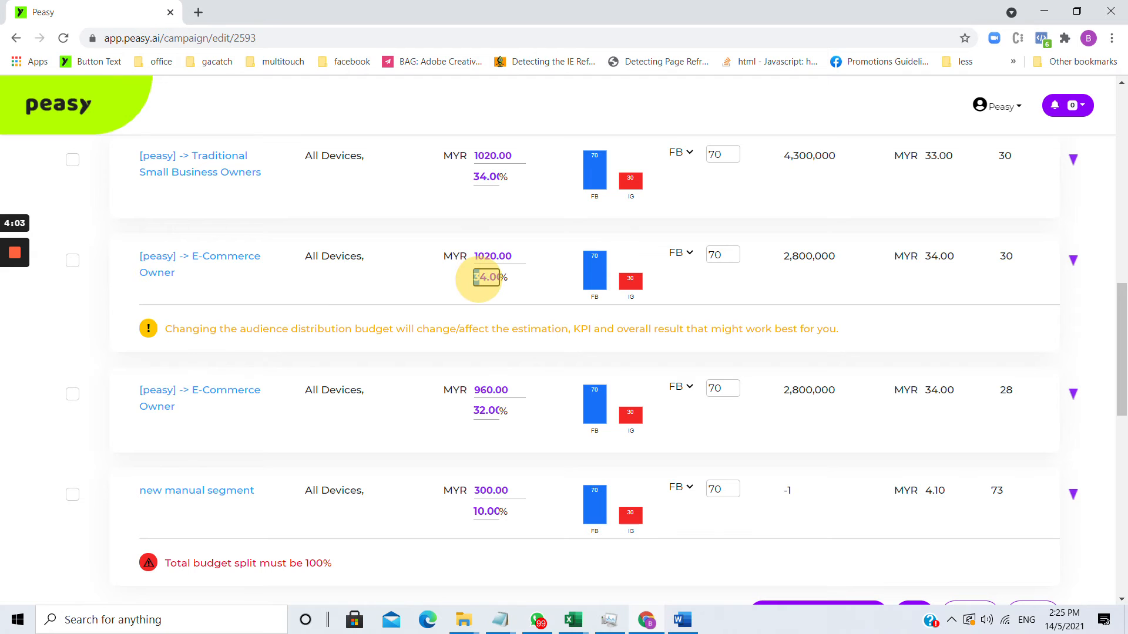
text(2)
click(426, 319)
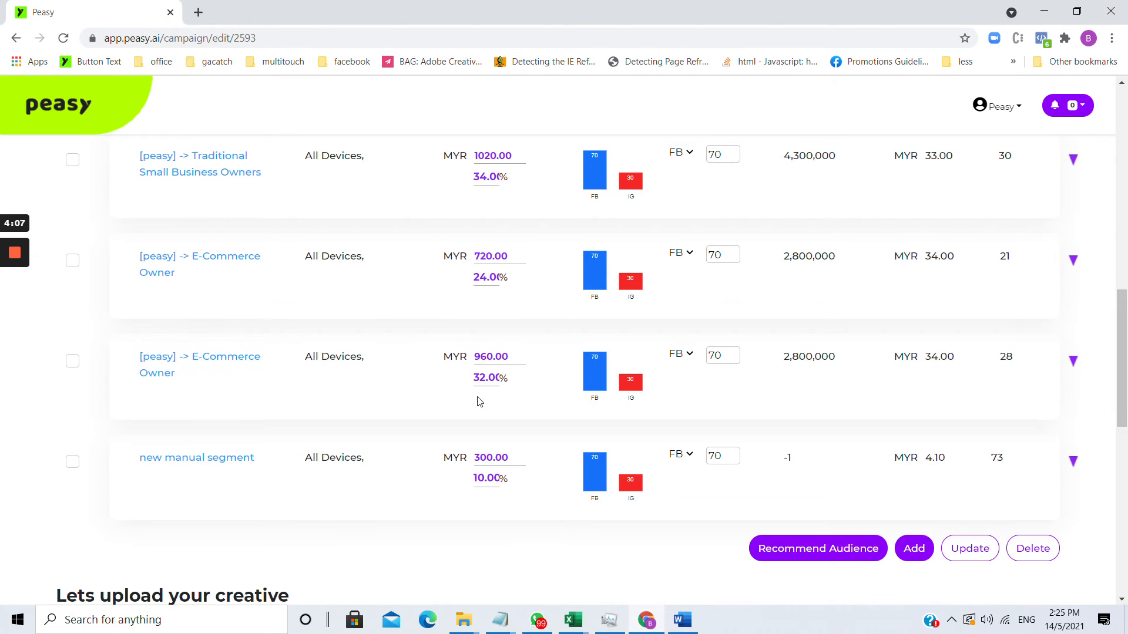
- Check the campaign prediction for the revised budget split and save the audience budget changes
scroll(522, 270, up, 3)
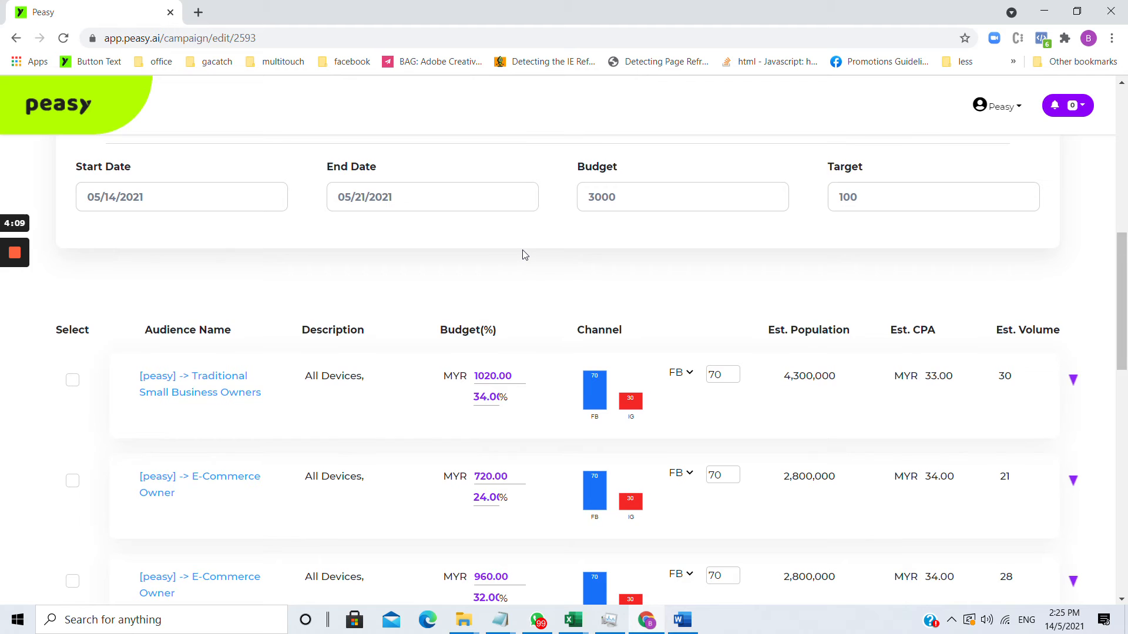
scroll(506, 259, up, 2)
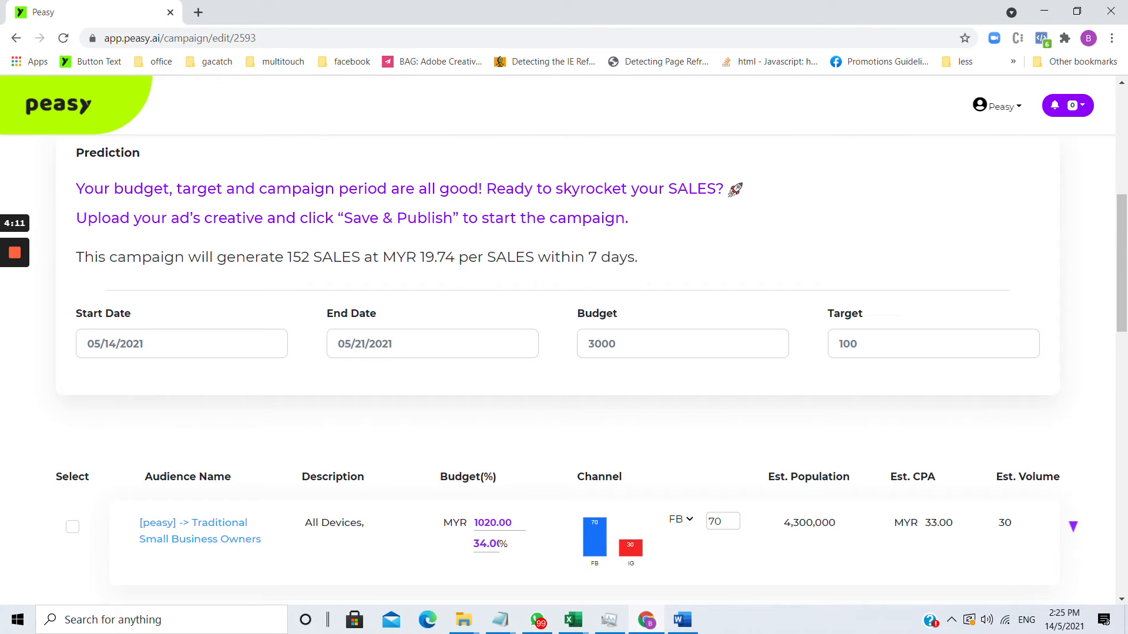
drag(274, 257, 432, 243)
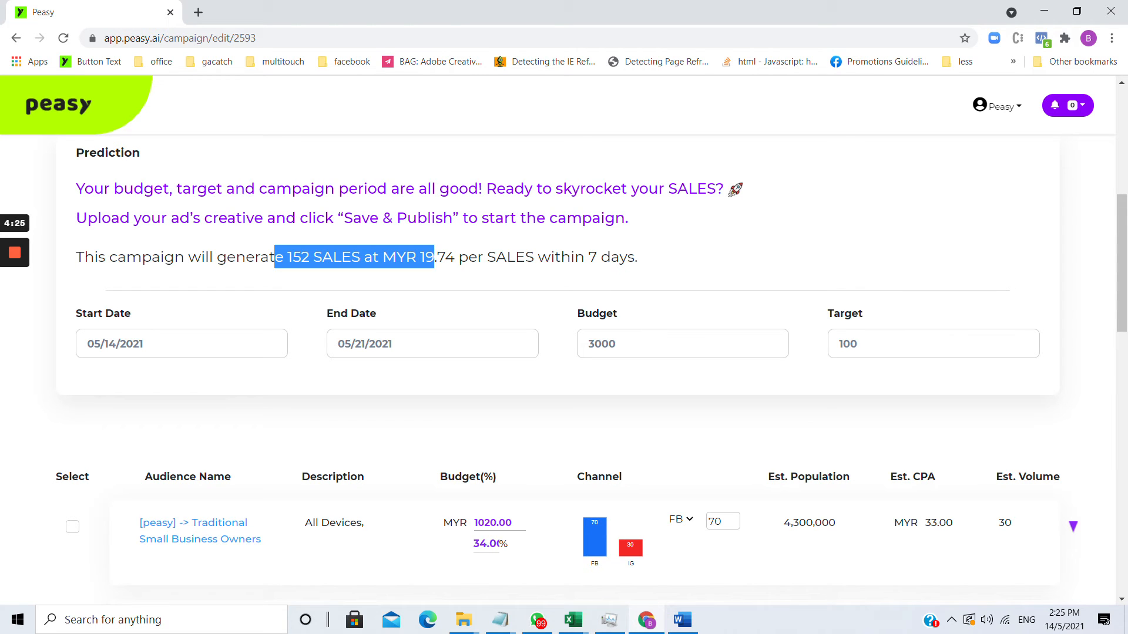
scroll(395, 269, down, 3)
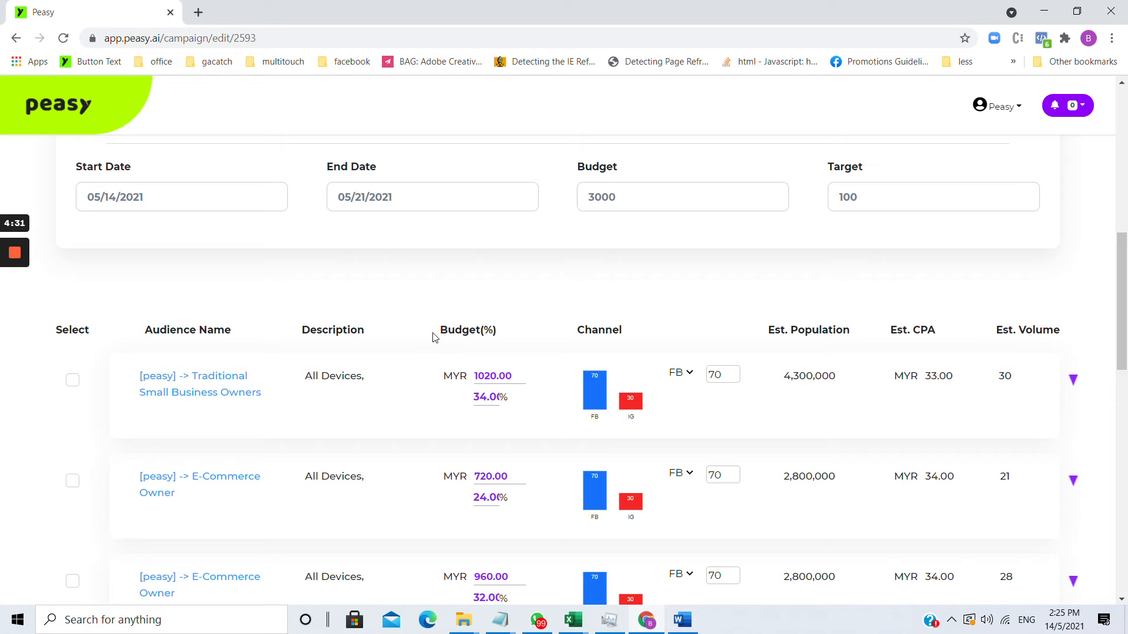
scroll(435, 325, down, 4)
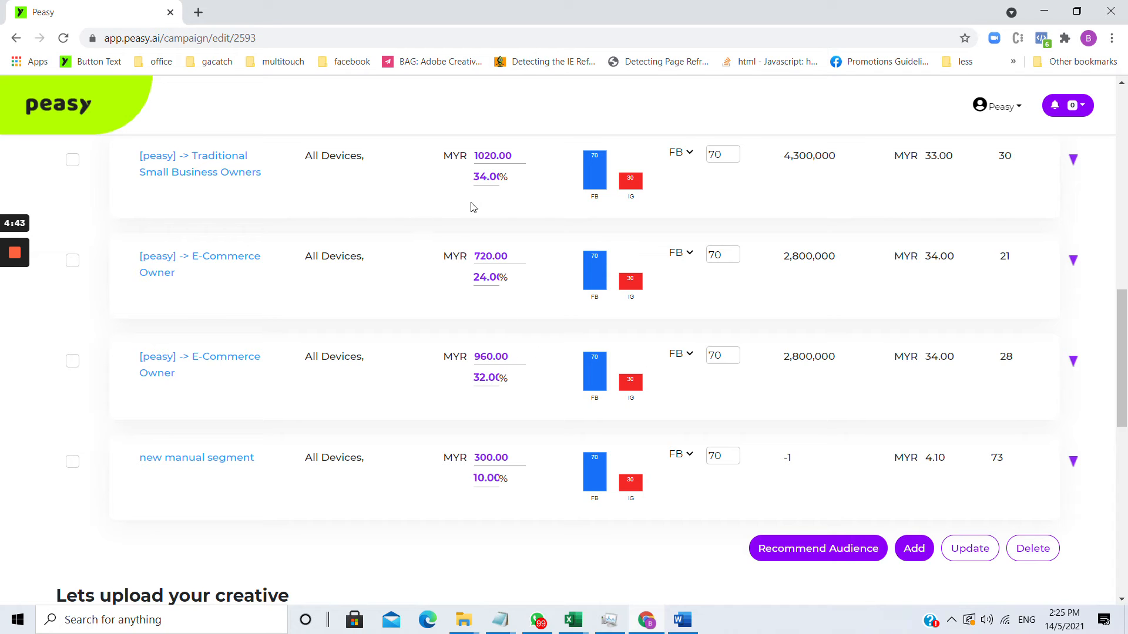
click(977, 549)
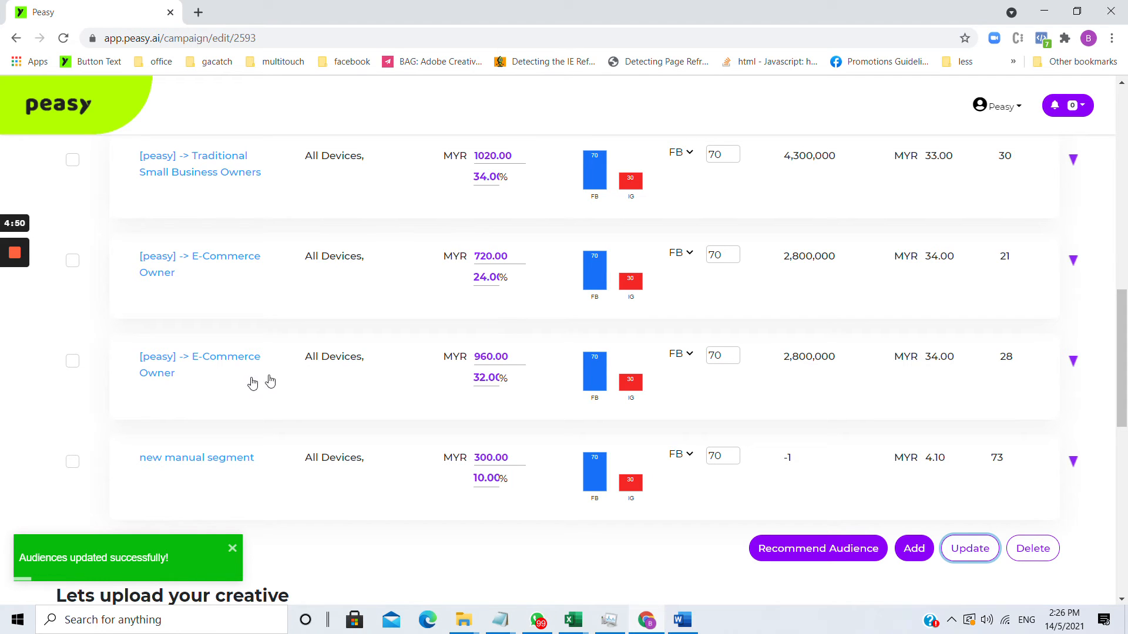
- Open the "[peasy] -> E-Commerce Owner" audience with the 32% budget for editing and deselect the Female gender
click(215, 357)
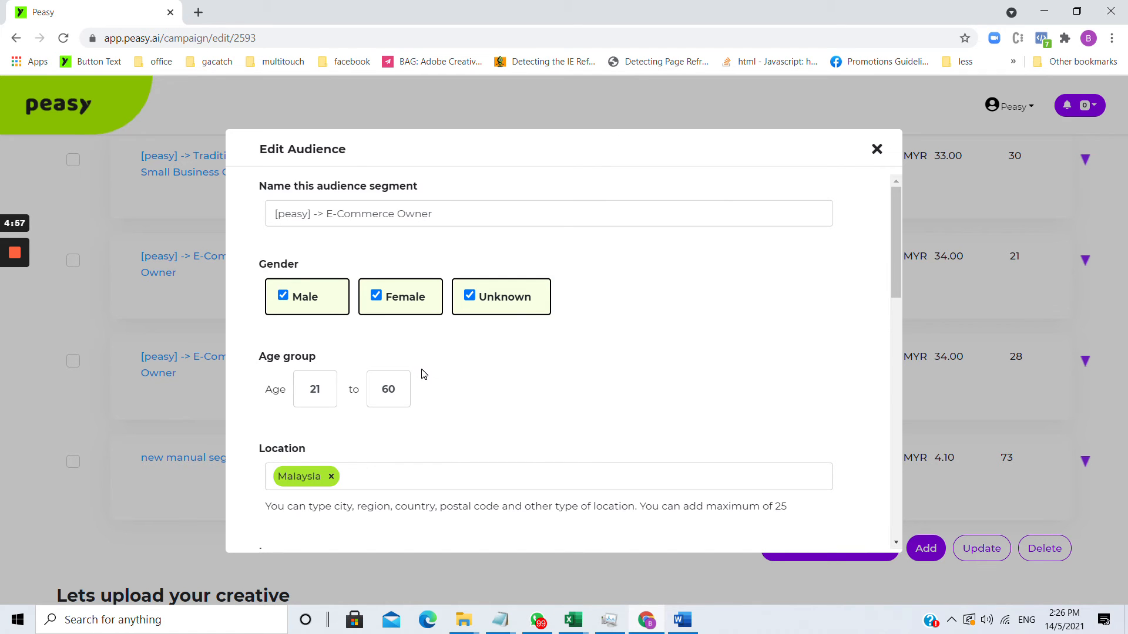
scroll(427, 380, down, 5)
scroll(427, 354, up, 3)
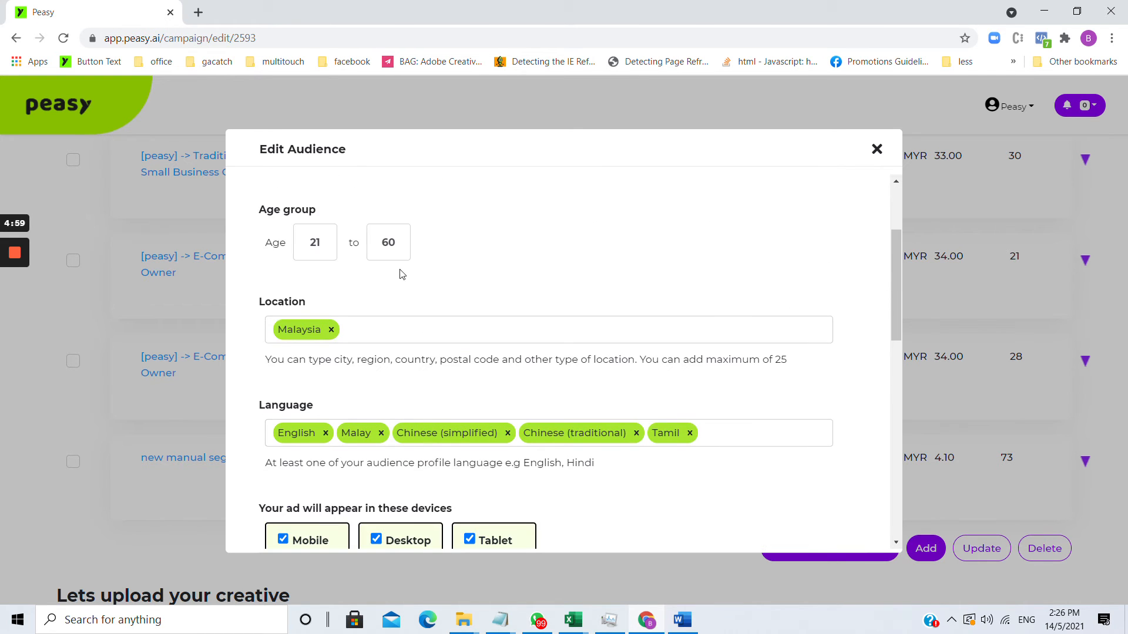
scroll(383, 270, up, 3)
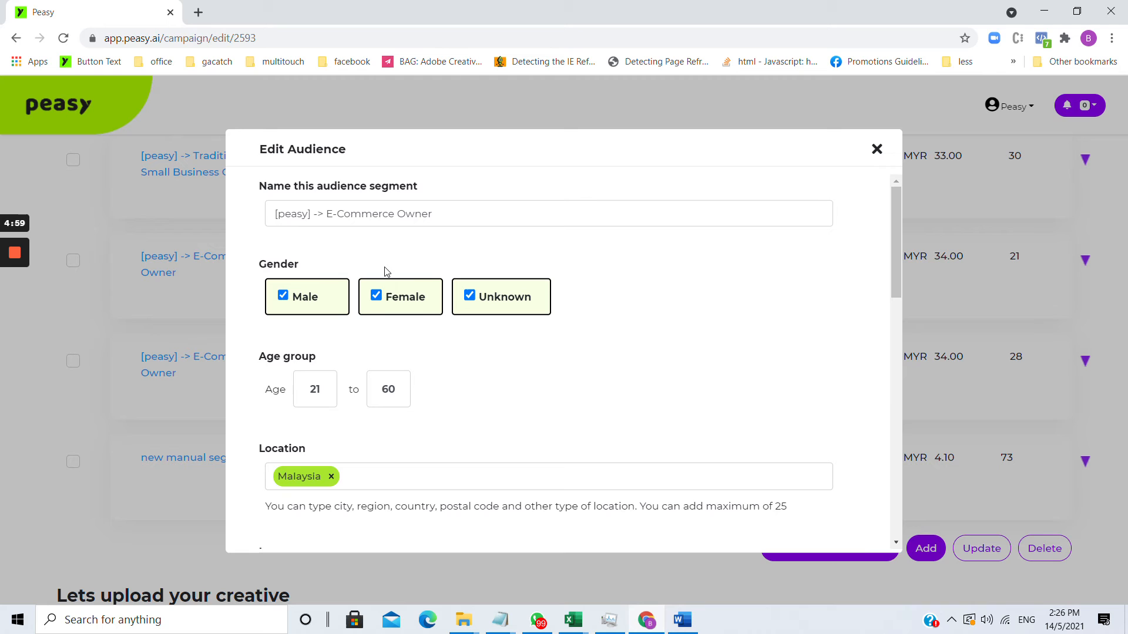
click(377, 298)
- Set the audience's maximum age to 40 and save the updated audience
drag(389, 389, 379, 389)
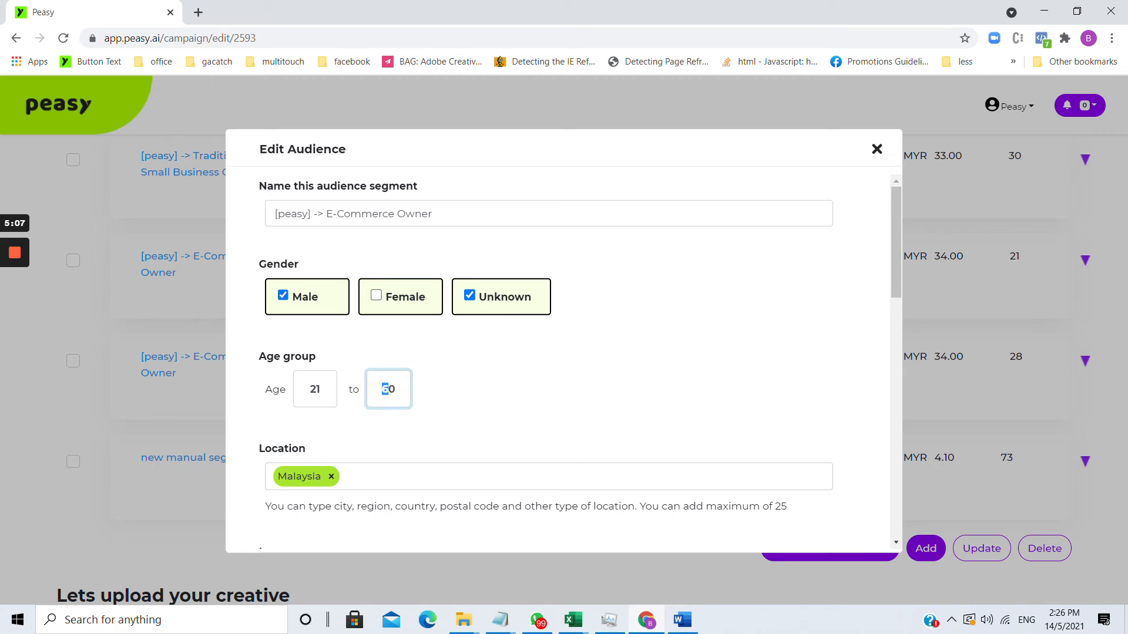
text(2)
key(BackSpace)
text(4)
scroll(660, 329, down, 15)
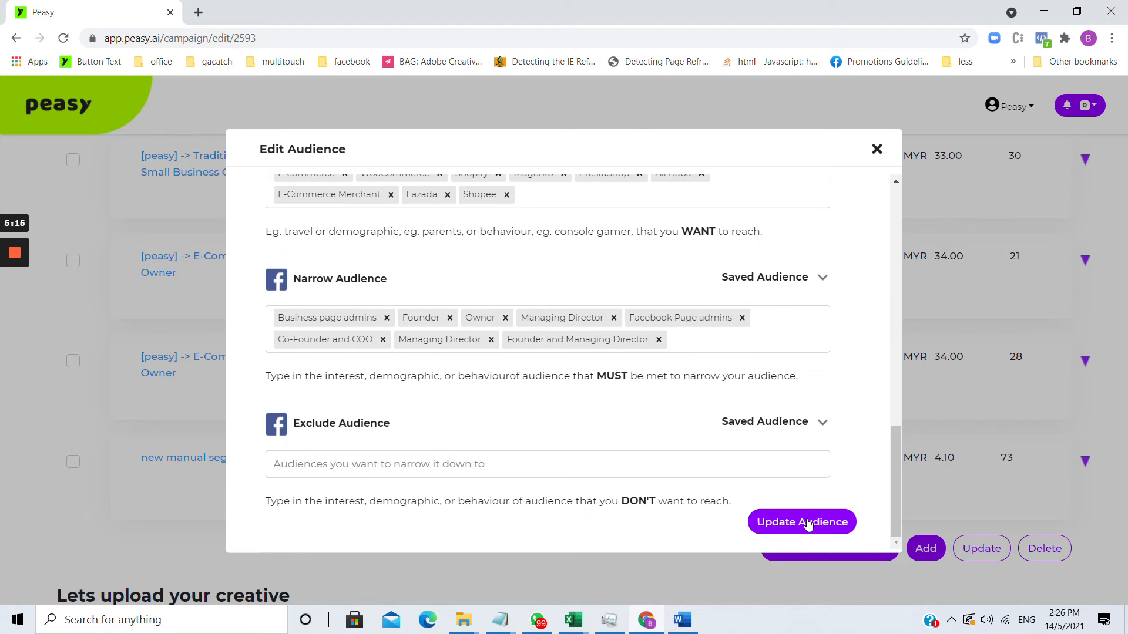
click(808, 522)
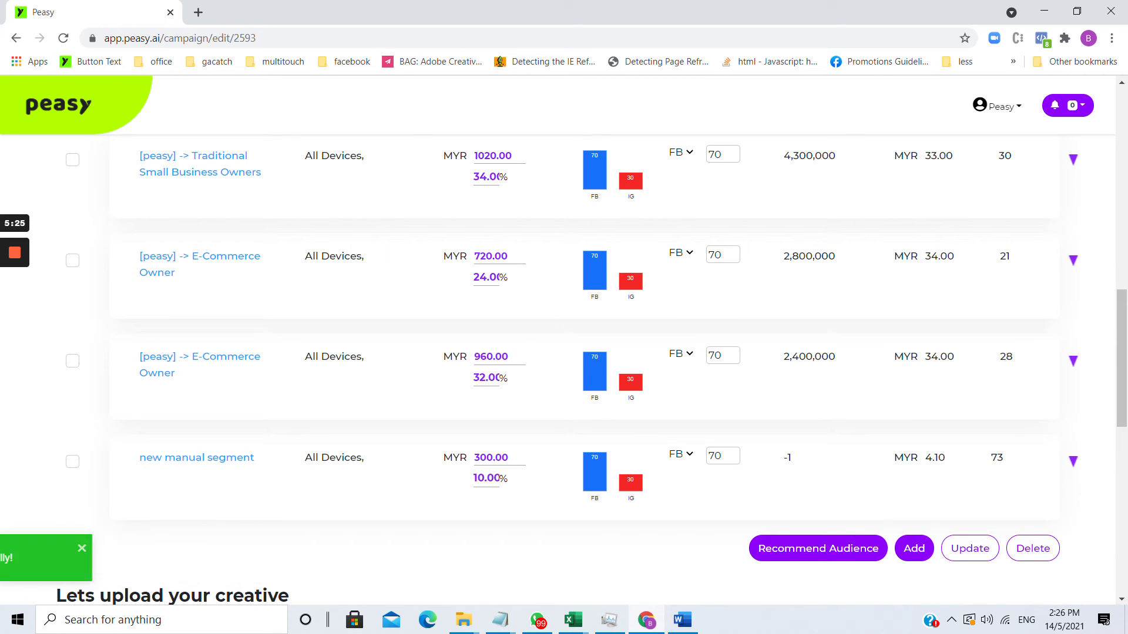
- Reopen the 32% budget "[peasy] -> E-Commerce Owner" audience and remove every included Facebook audience except WooCommerce
click(241, 362)
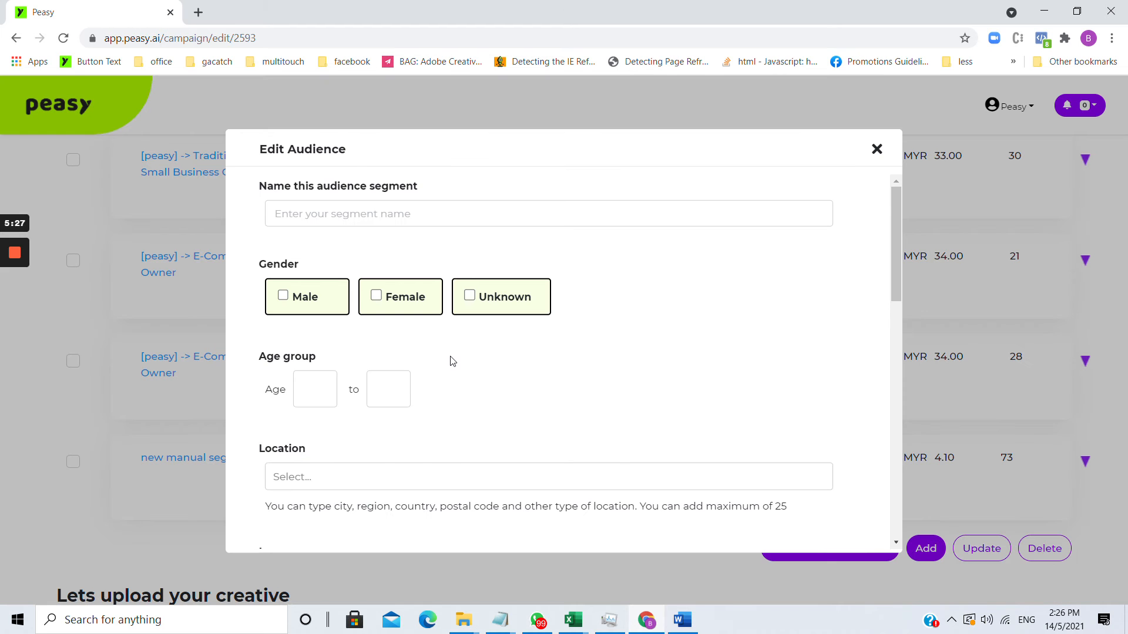
scroll(558, 358, down, 5)
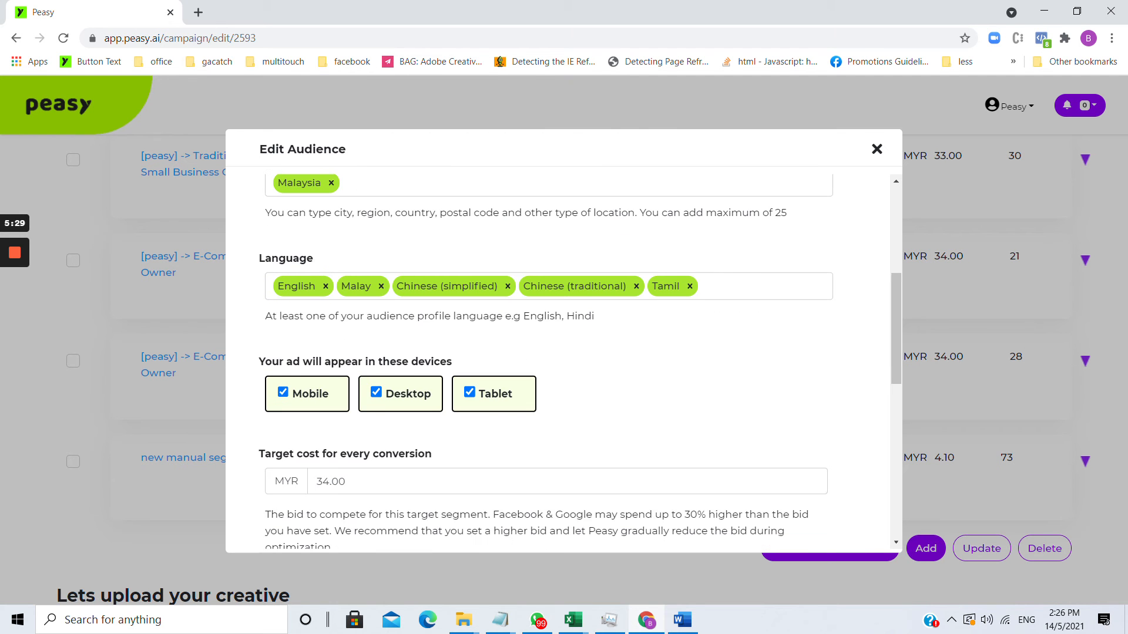
scroll(381, 406, down, 5)
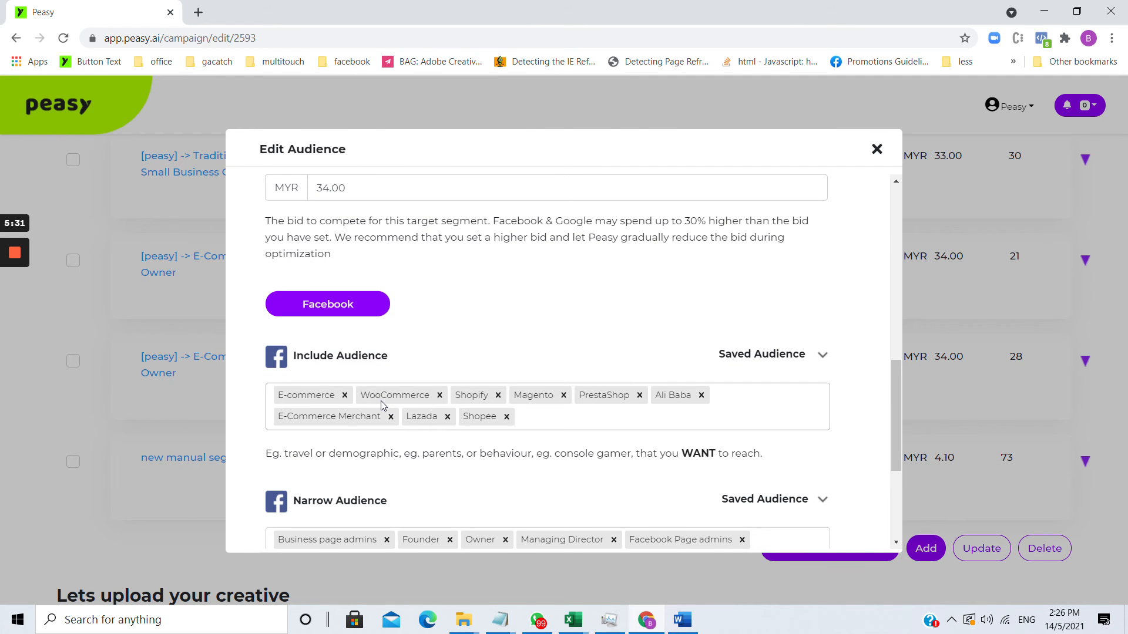
scroll(383, 405, down, 4)
scroll(597, 259, up, 1)
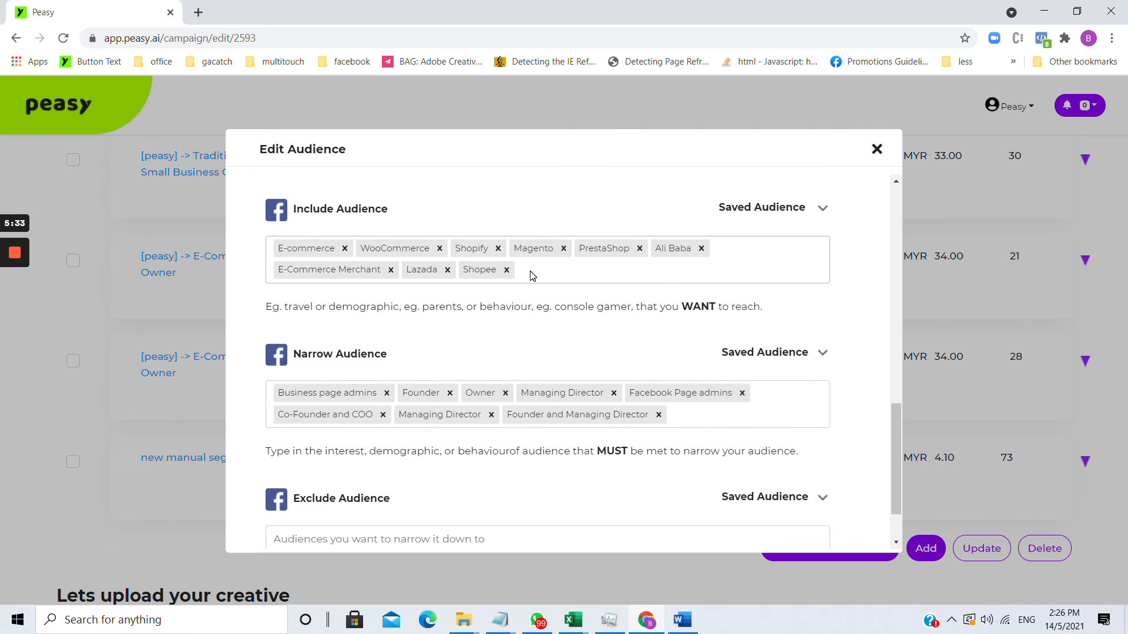
click(506, 269)
click(447, 269)
click(391, 270)
click(345, 250)
click(416, 249)
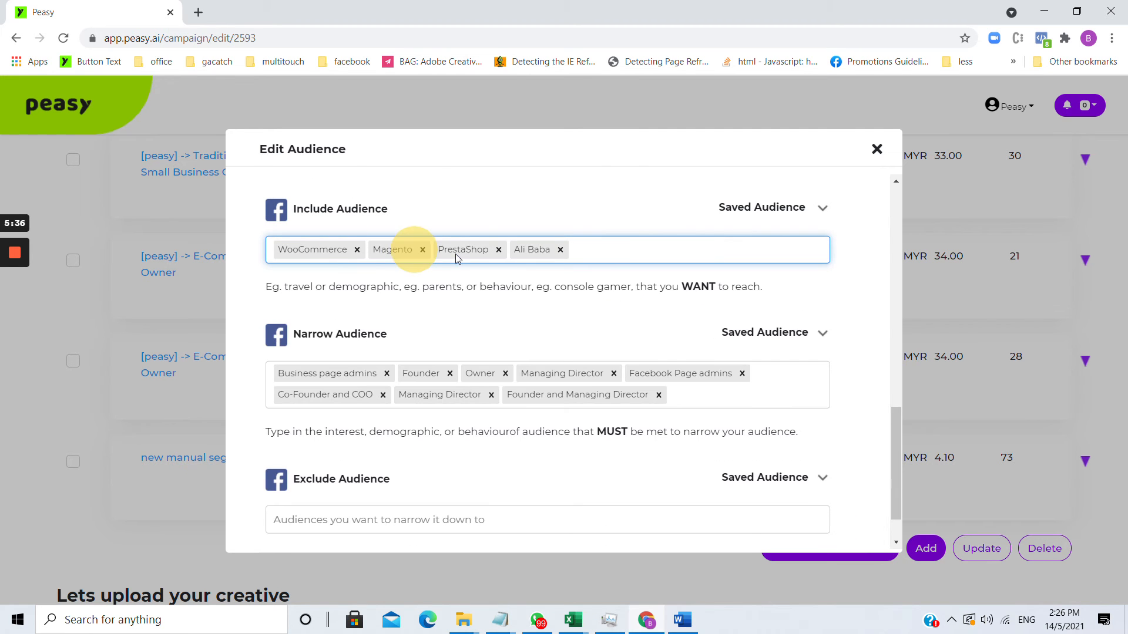
click(423, 249)
click(426, 249)
click(419, 250)
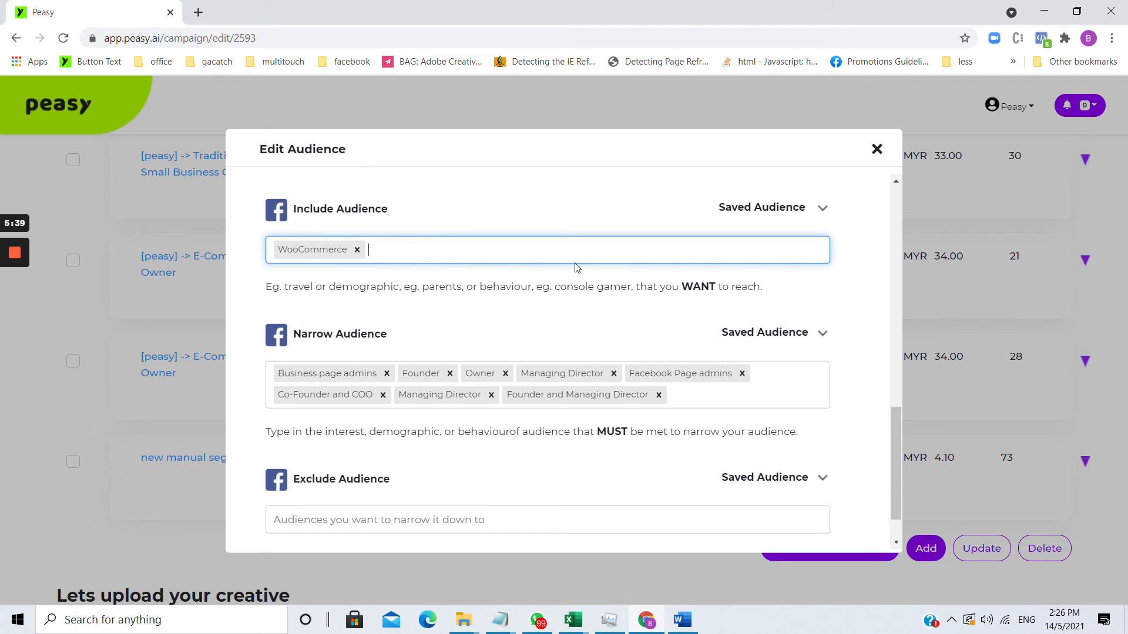
scroll(575, 268, down, 1)
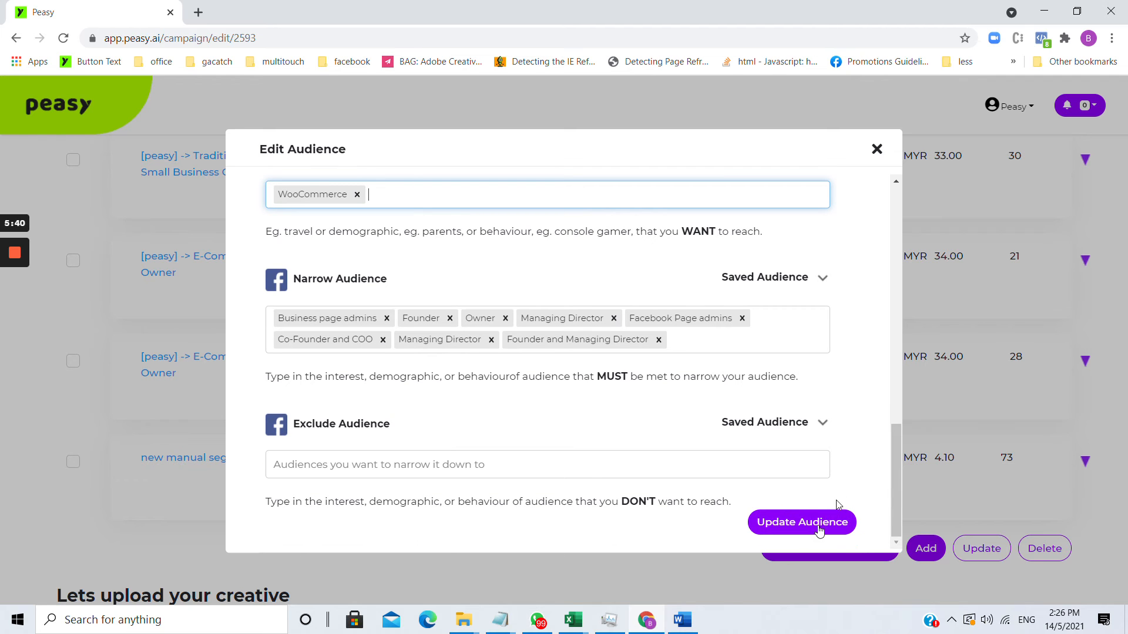
- Save the 32% budget "[peasy] -> E-Commerce Owner" audience with WooCommerce as its only included Facebook audience
click(801, 515)
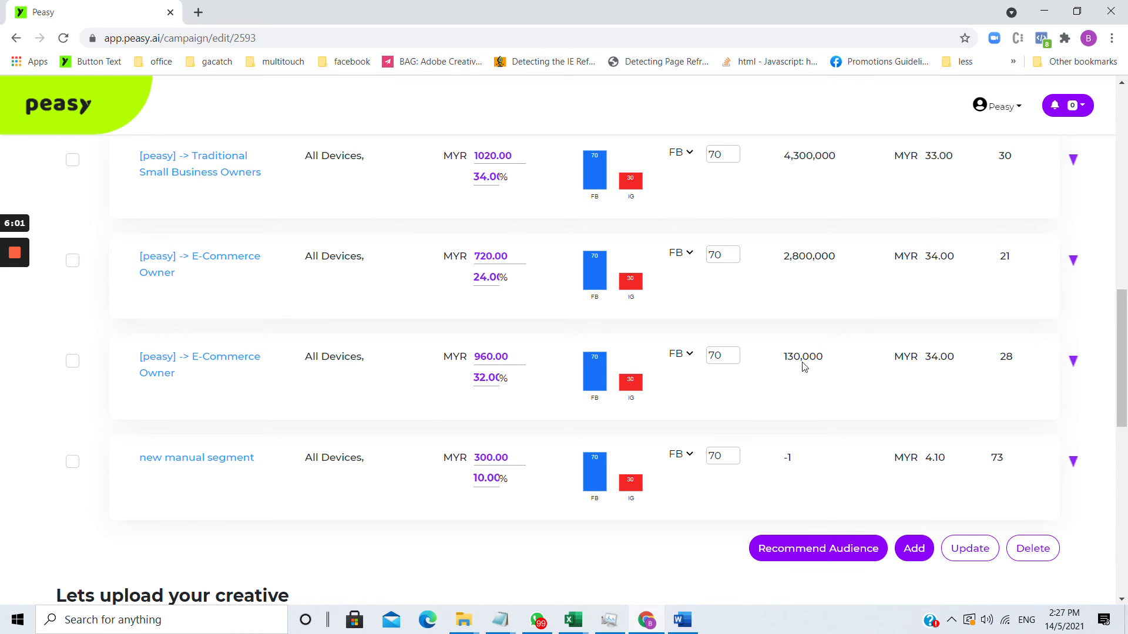
- Examine the comparison charts, the campaign prediction and the audiences' estimated population, CPA and volume
scroll(1007, 360, up, 2)
scroll(1007, 359, down, 2)
scroll(994, 359, up, 6)
scroll(994, 353, up, 6)
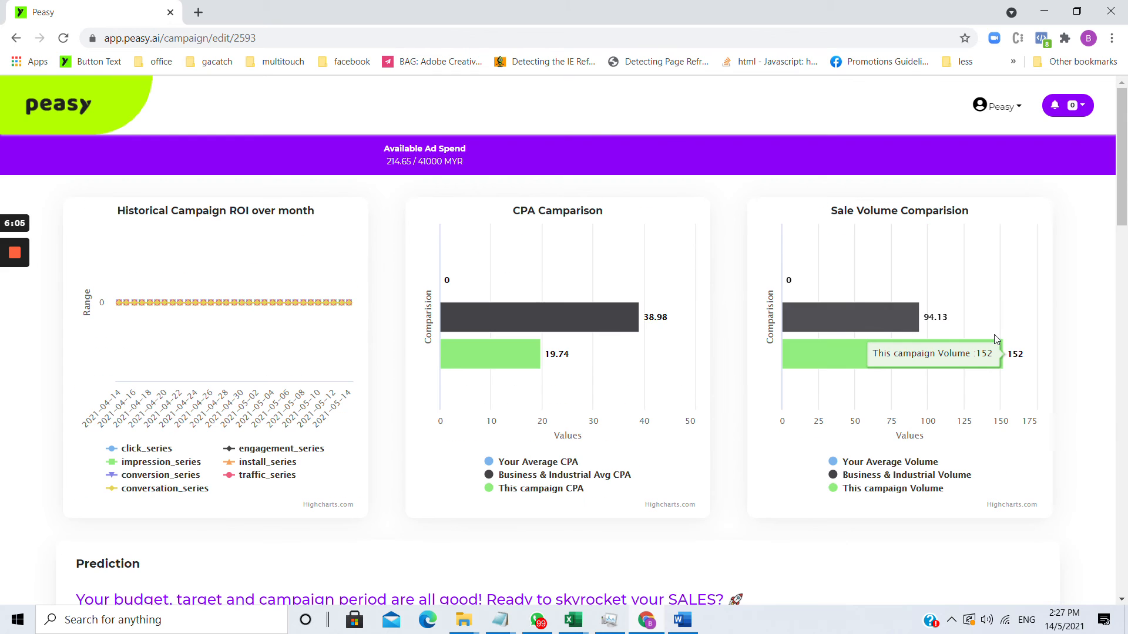
scroll(994, 353, down, 11)
scroll(957, 428, down, 8)
scroll(982, 234, up, 5)
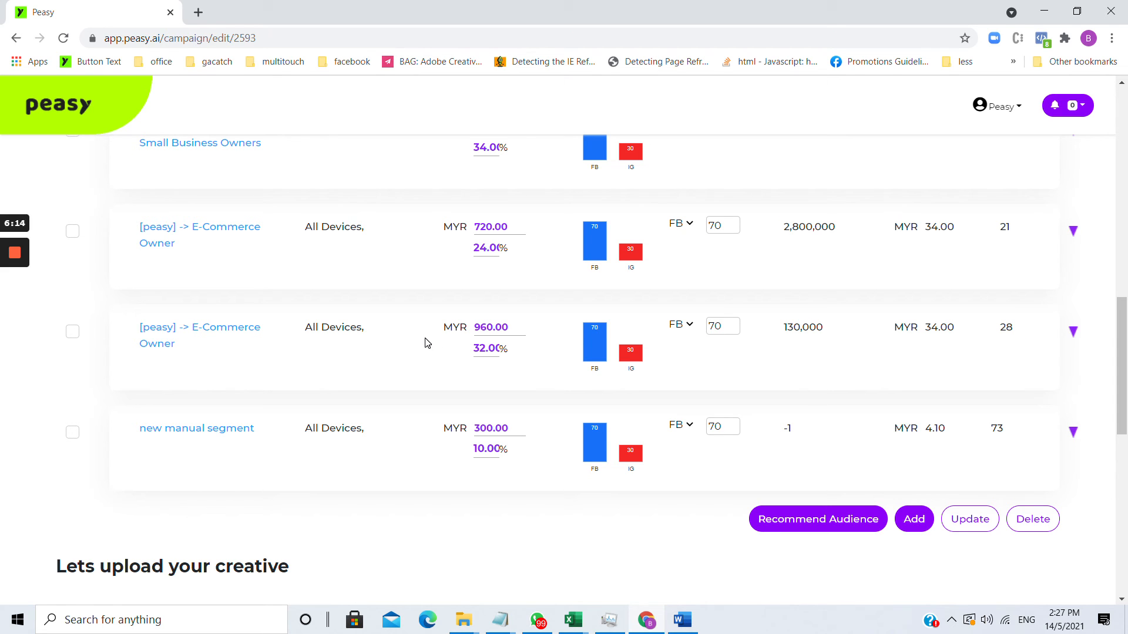
scroll(428, 343, up, 8)
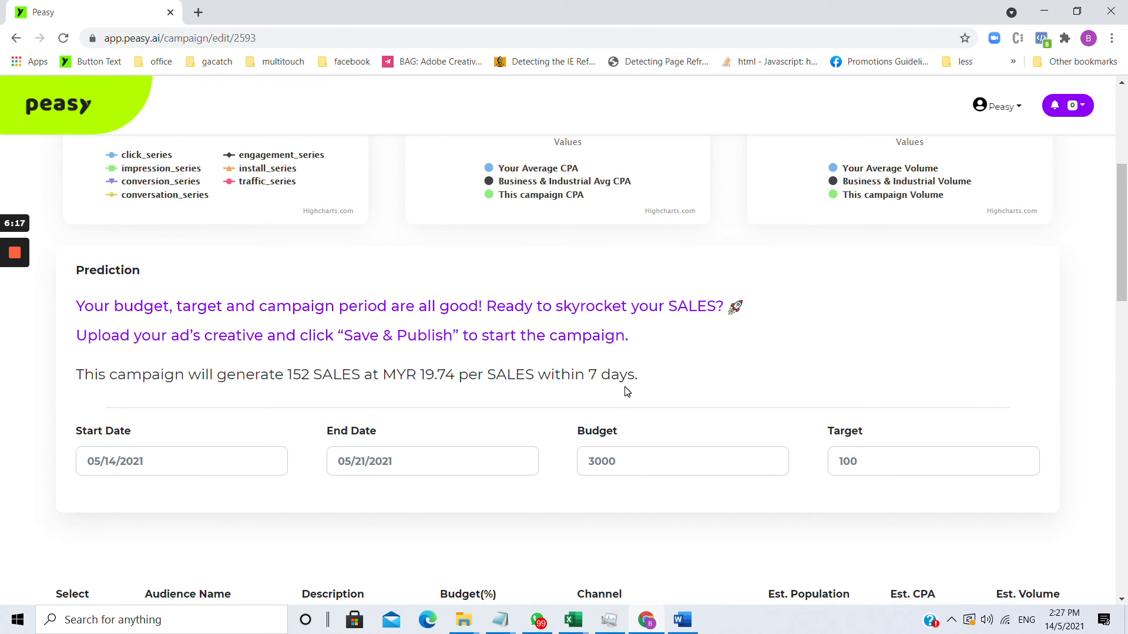
scroll(627, 393, down, 8)
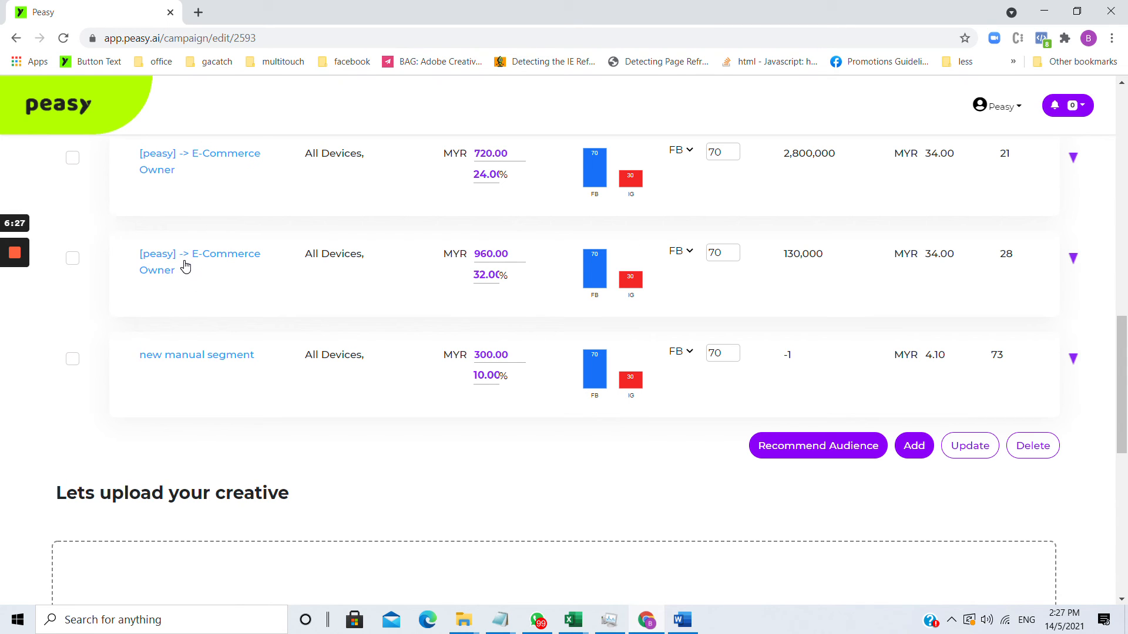
- Set the 32% budget "[peasy] -> E-Commerce Owner" audience's target cost per conversion to MYR 4.00 and save the audience
drag(931, 253, 947, 254)
click(212, 259)
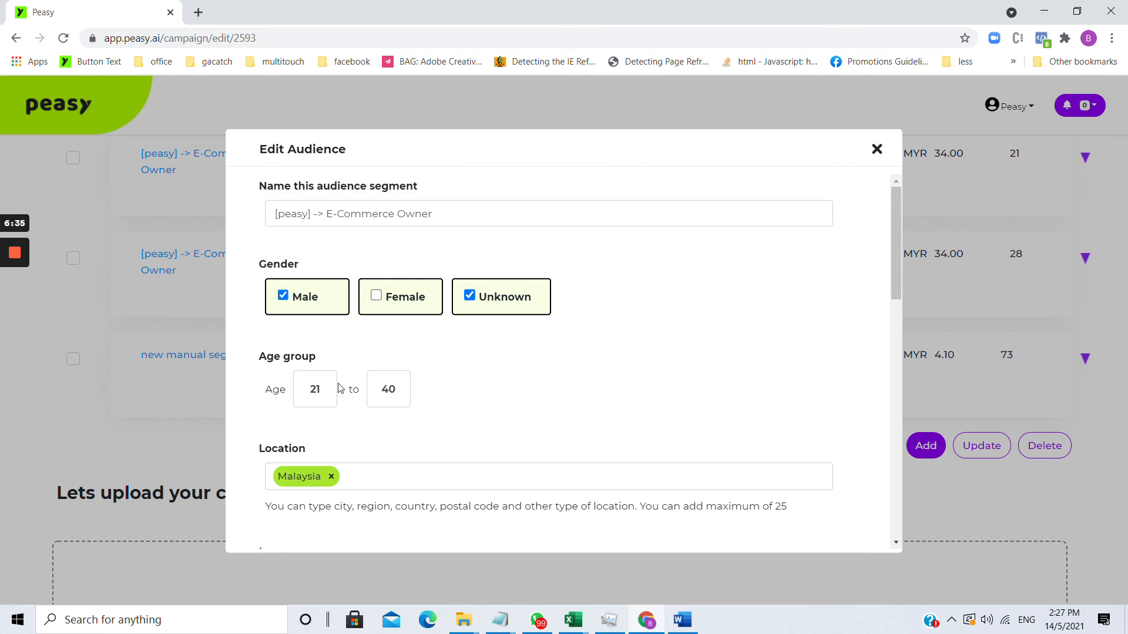
scroll(340, 388, down, 4)
scroll(341, 381, down, 3)
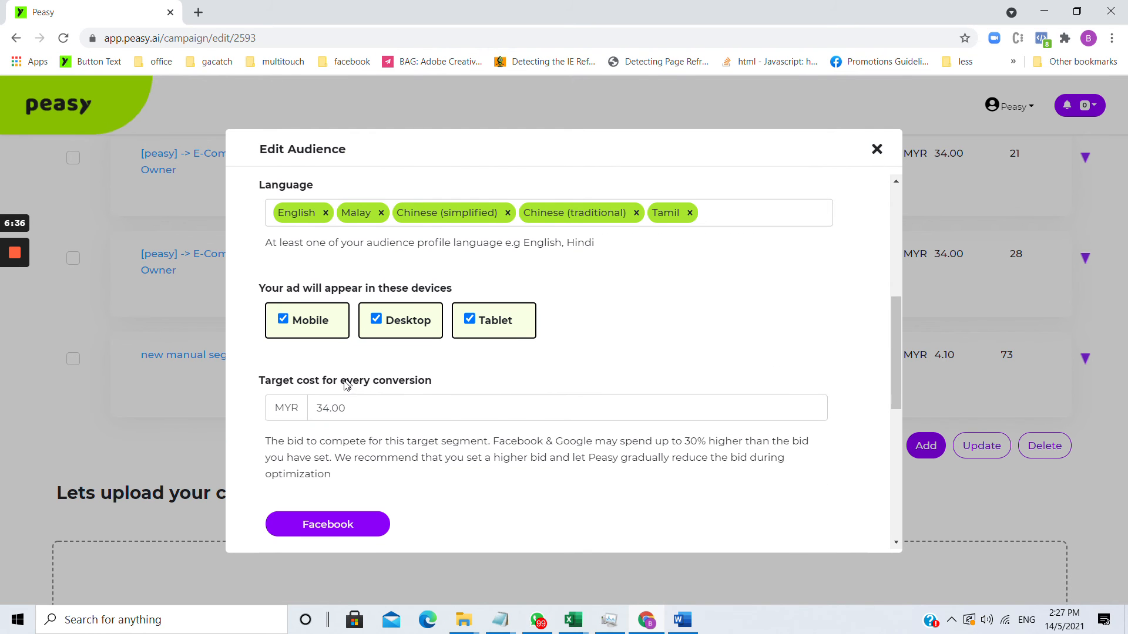
drag(323, 409, 281, 410)
key(BackSpace)
scroll(619, 443, down, 10)
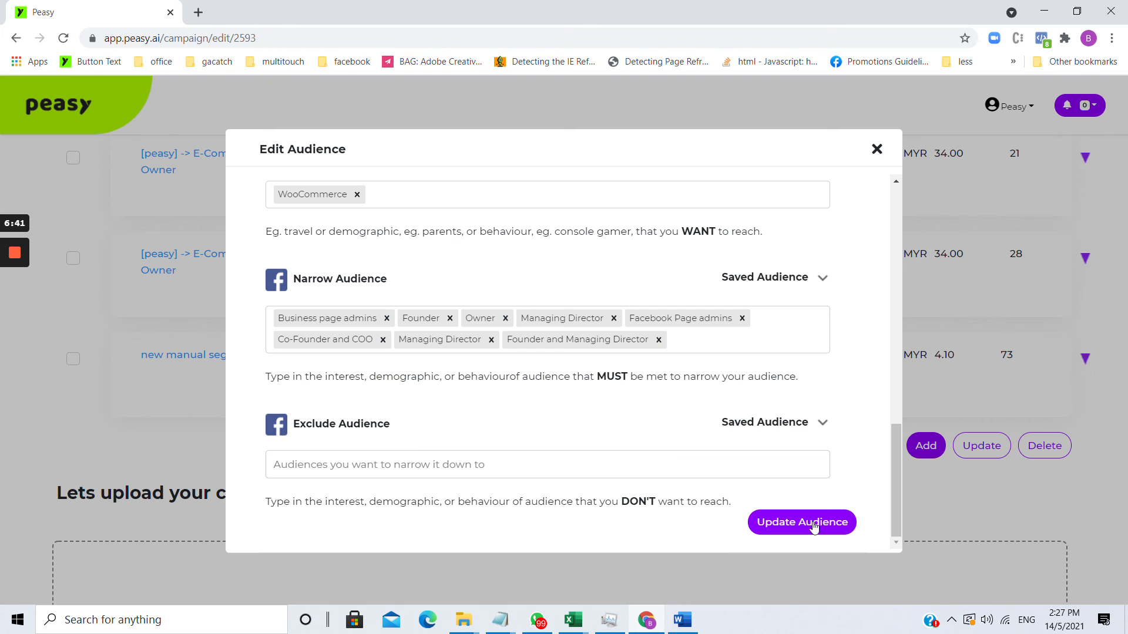
click(838, 525)
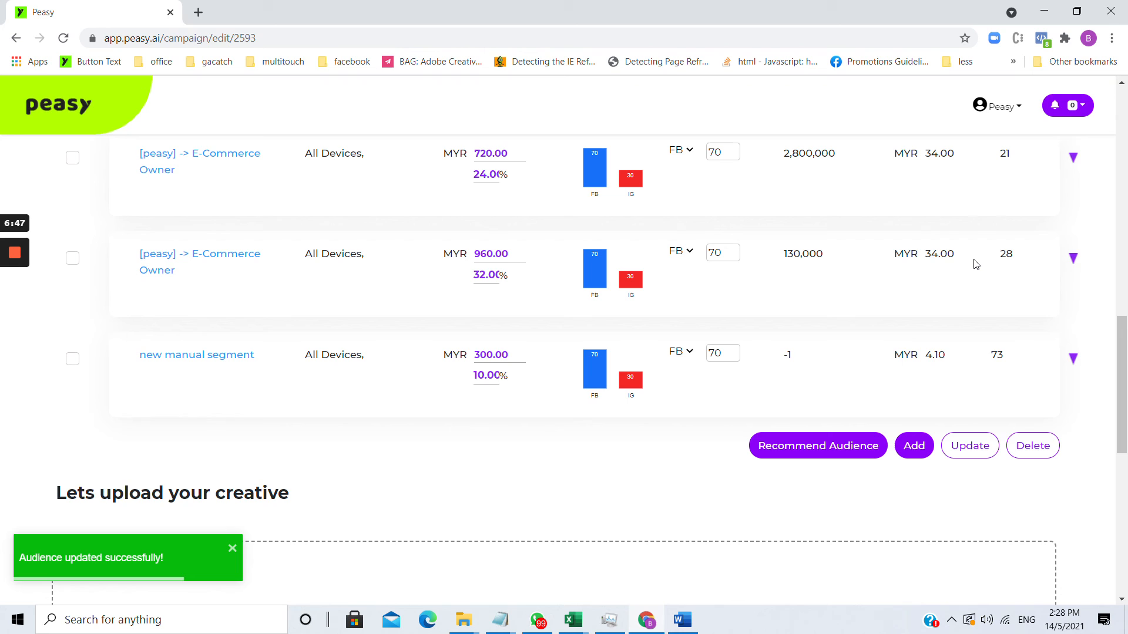
- Check the 32% budget audience's estimated volume and CPA and the campaign prediction for the lower target cost
drag(994, 254, 1007, 254)
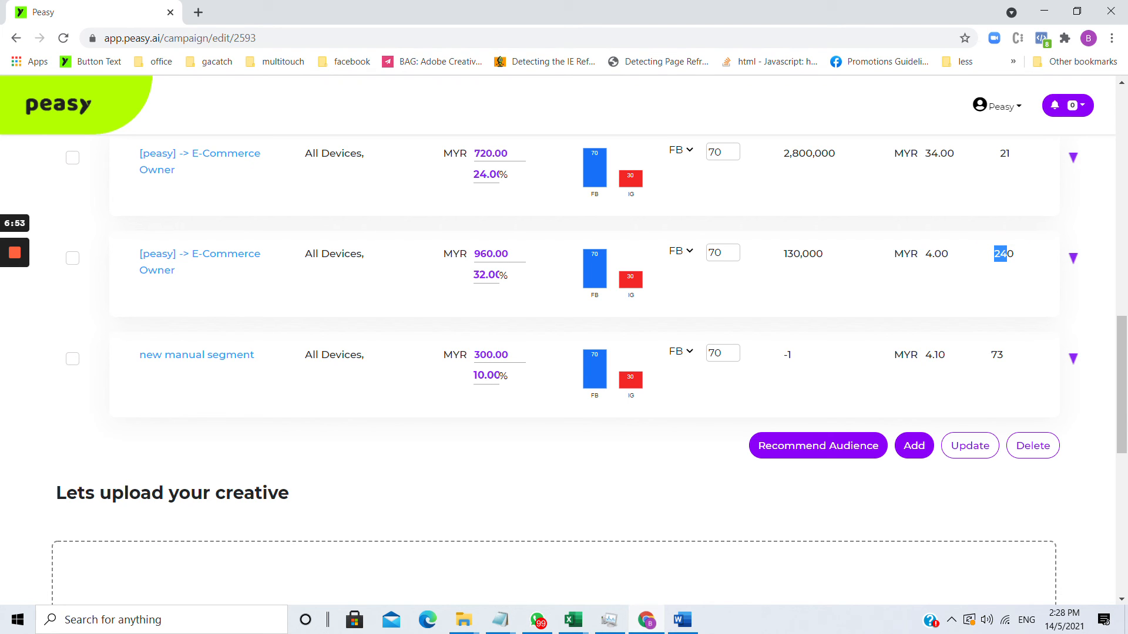
click(938, 252)
scroll(977, 280, up, 10)
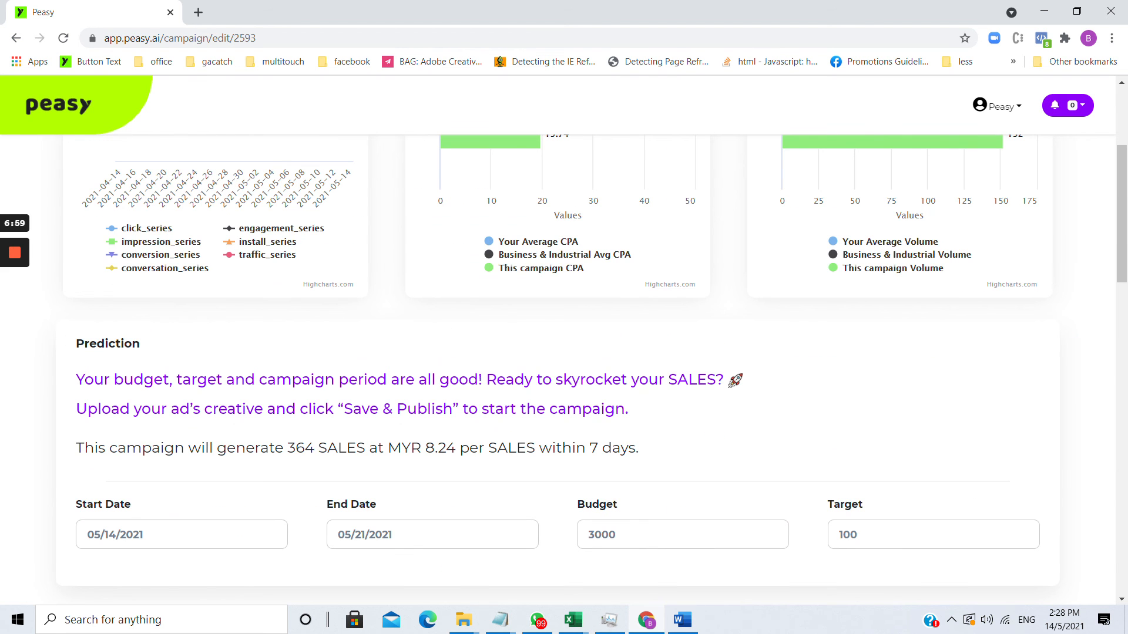
scroll(364, 428, down, 10)
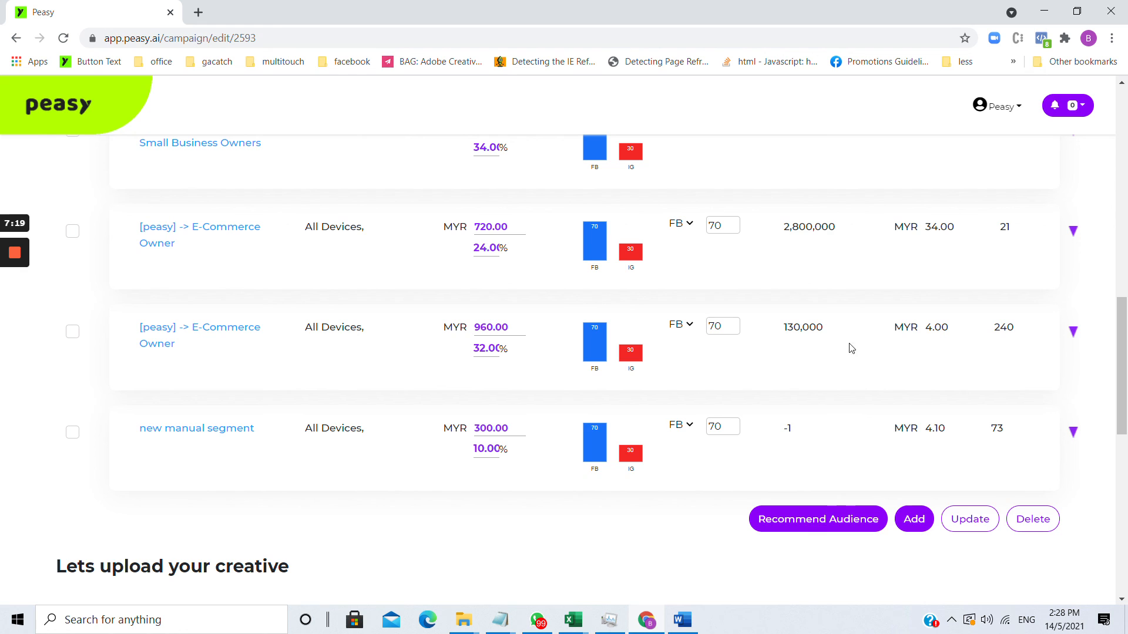
- Set the Instagram share of the 24% budget "[peasy] -> E-Commerce Owner" audience to 50 and save the audience changes
click(690, 227)
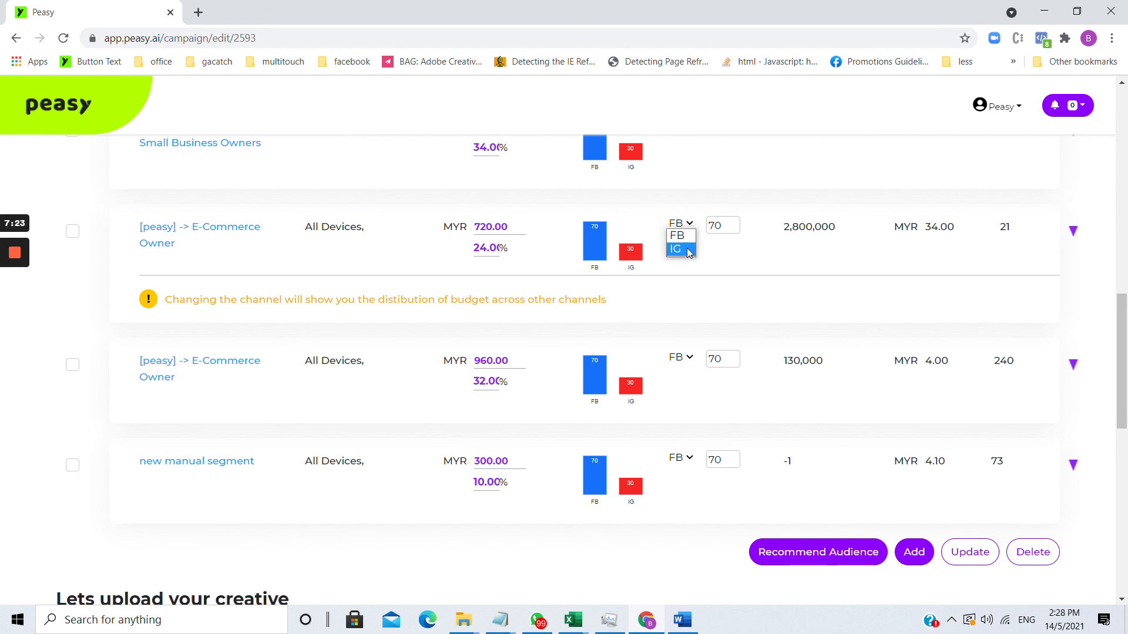
click(687, 252)
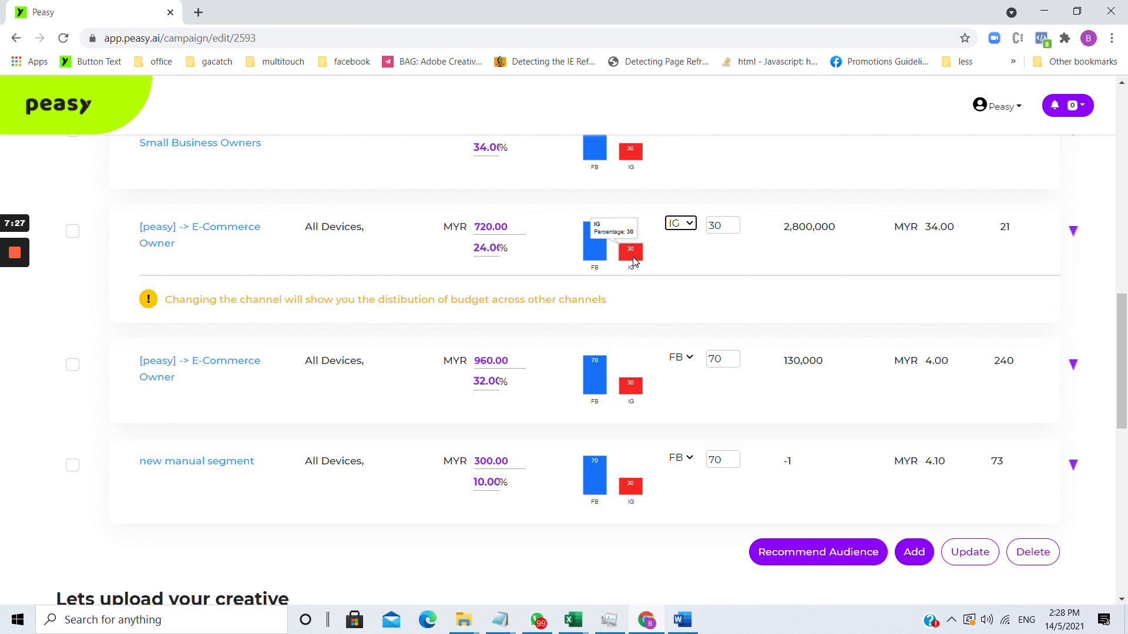
drag(708, 225, 716, 223)
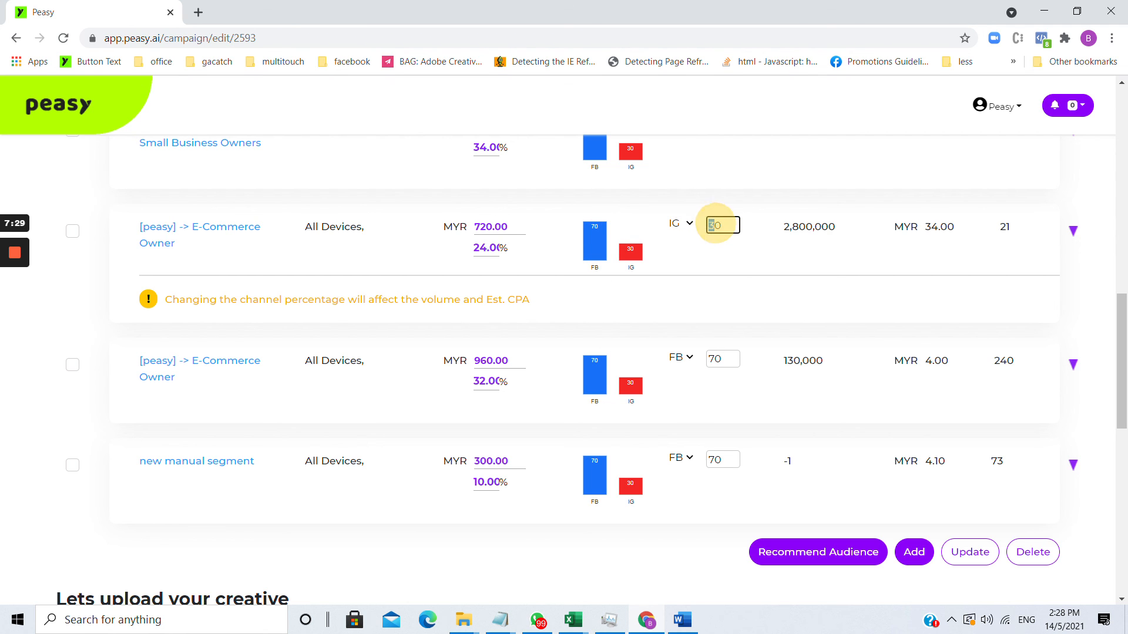
text(5)
click(713, 271)
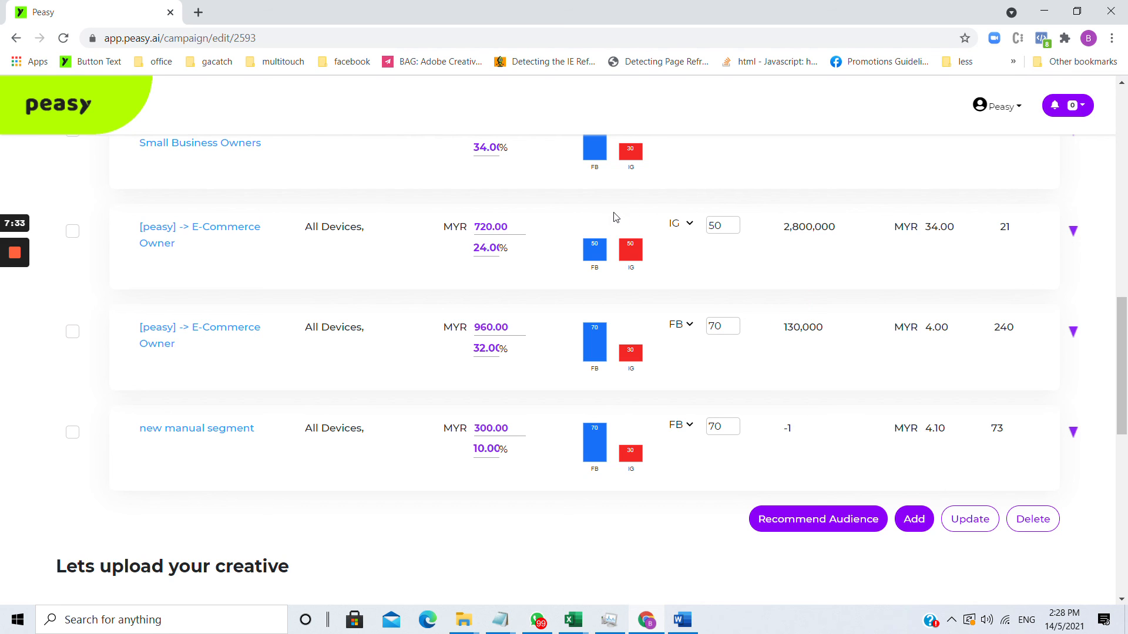
click(969, 519)
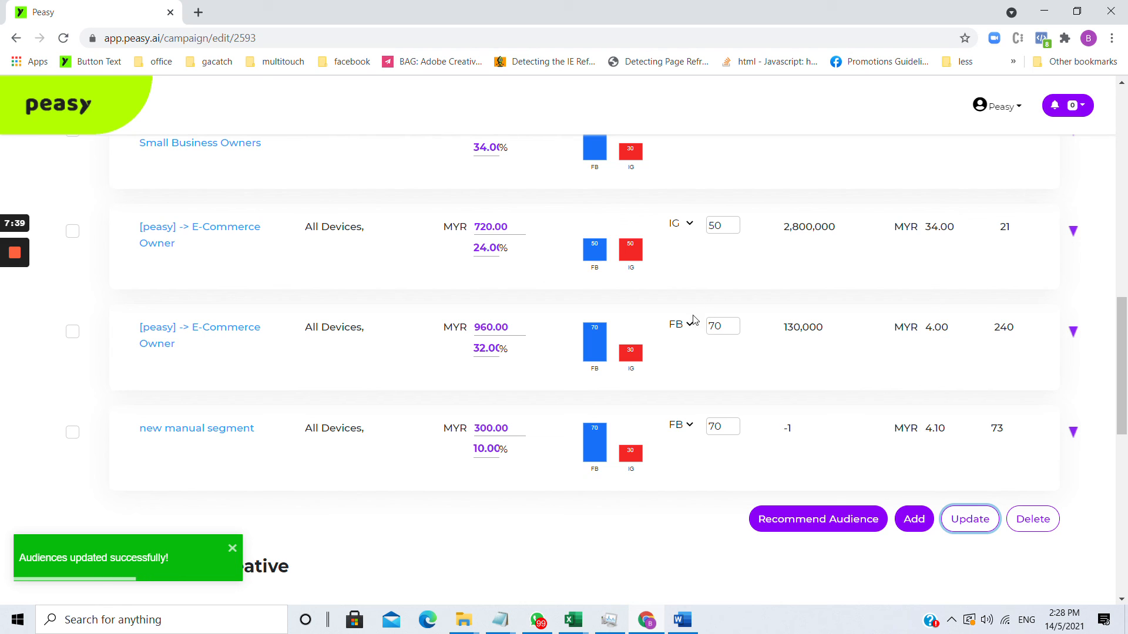
- Delete the 24% budget "[peasy] -> E-Commerce Owner" audience and the "new manual segment" audience from the campaign
click(72, 231)
click(71, 334)
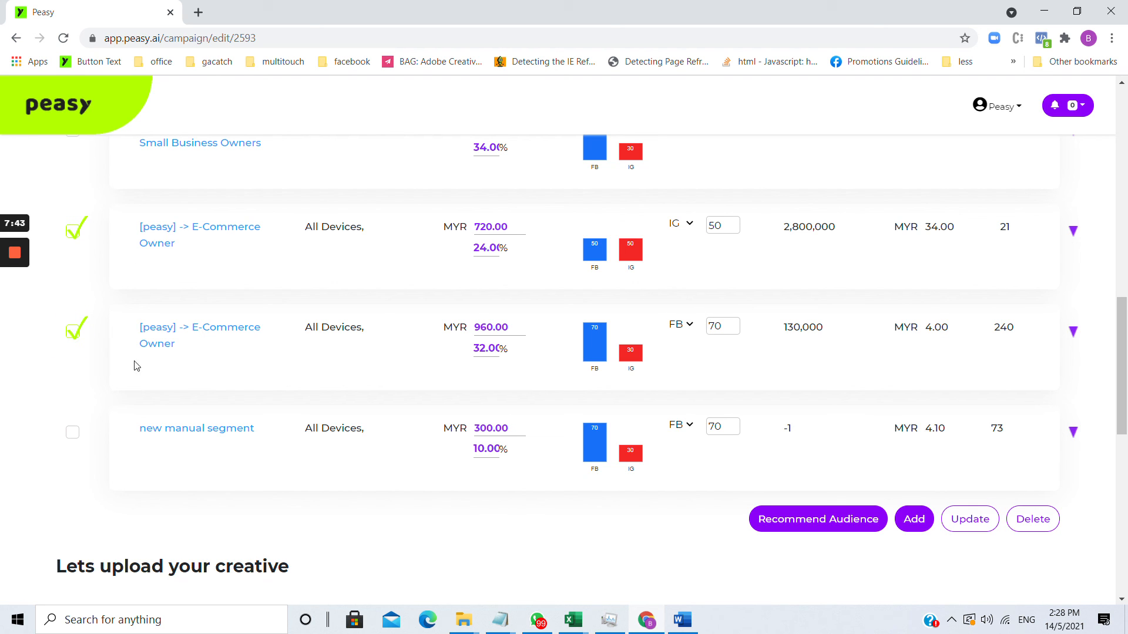
click(74, 333)
click(73, 433)
click(1033, 520)
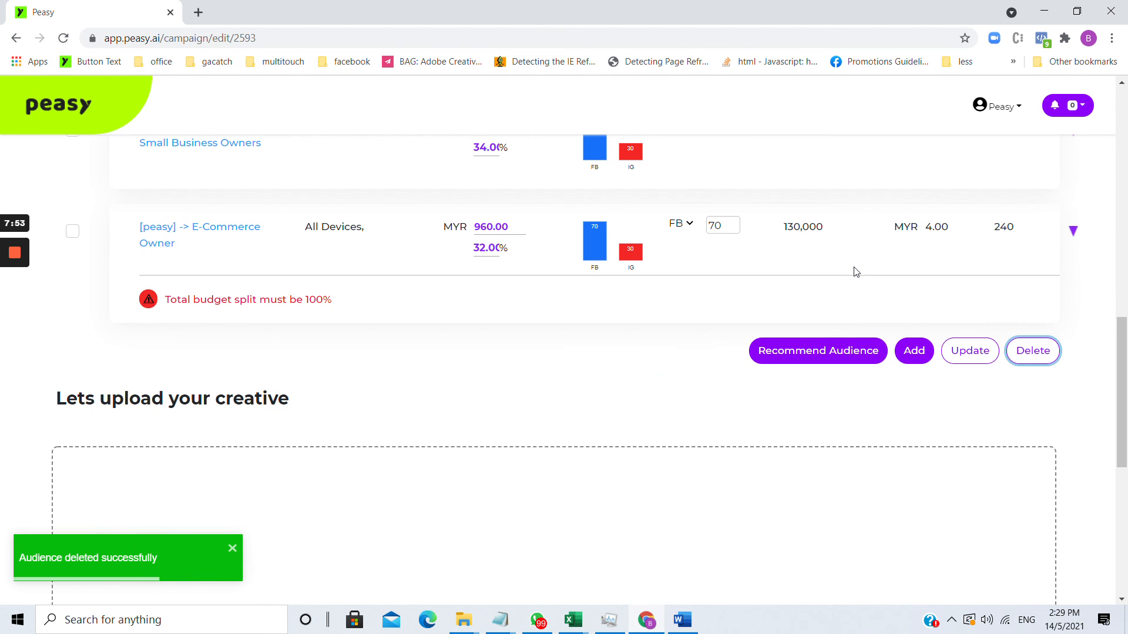
- Add a Peasy-recommended audience to the campaign alongside the two remaining audiences
scroll(814, 242, up, 2)
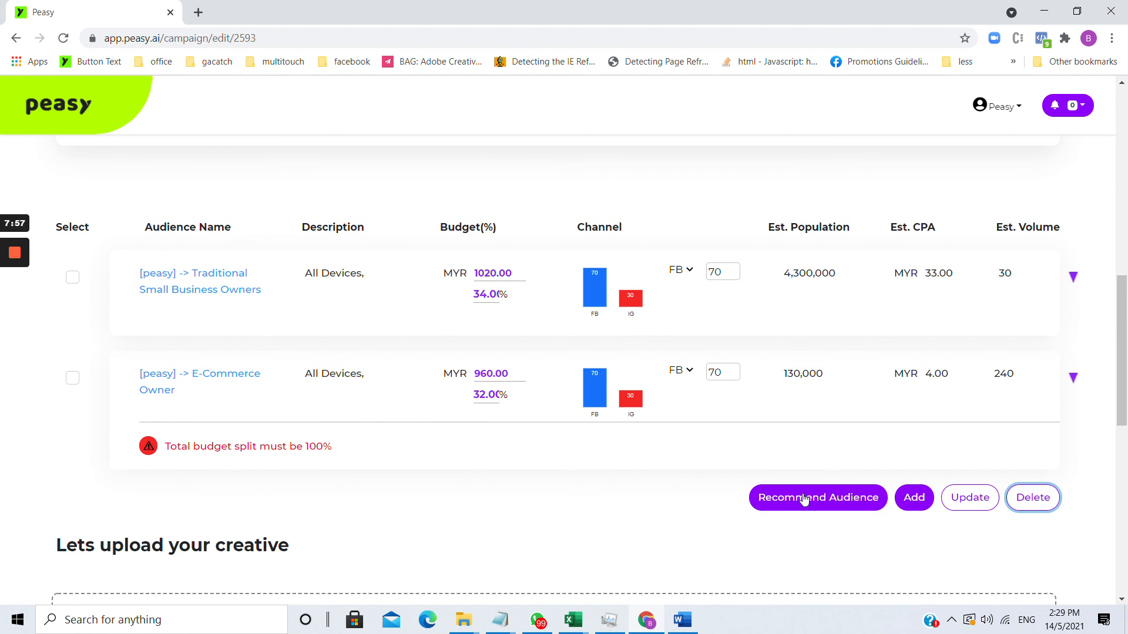
click(804, 500)
click(787, 234)
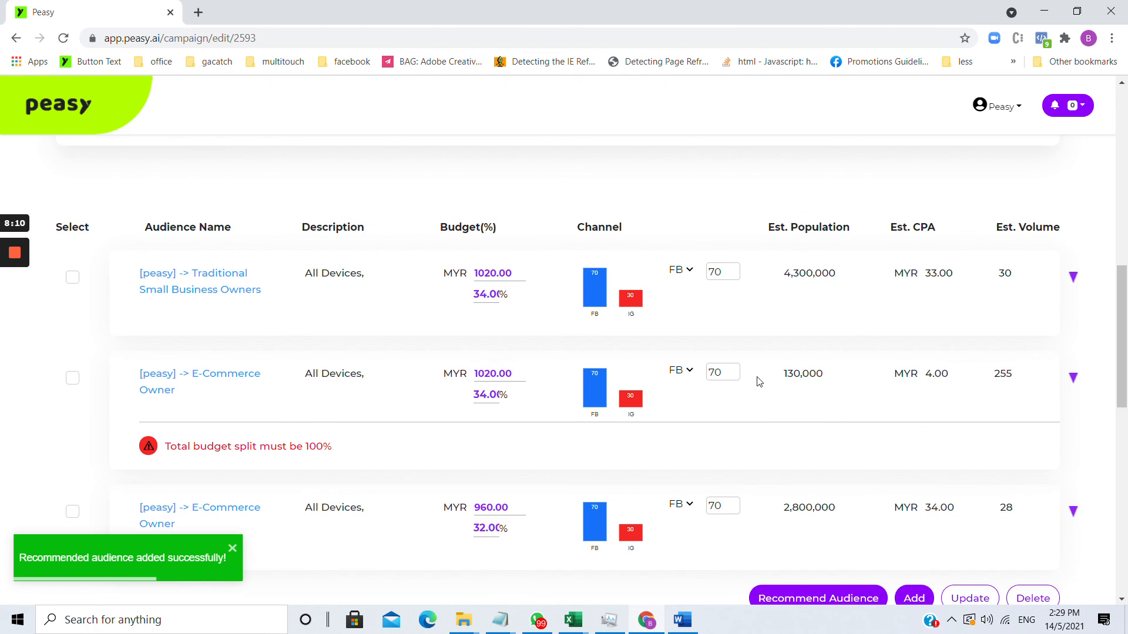
scroll(760, 383, down, 1)
mouse_move(2, 230)
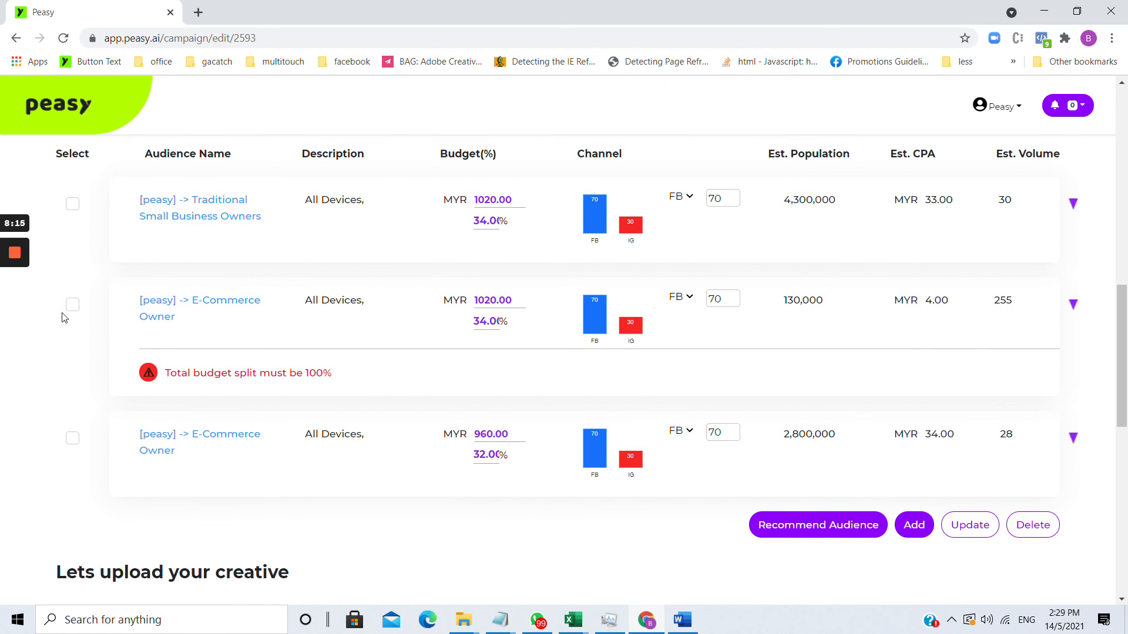